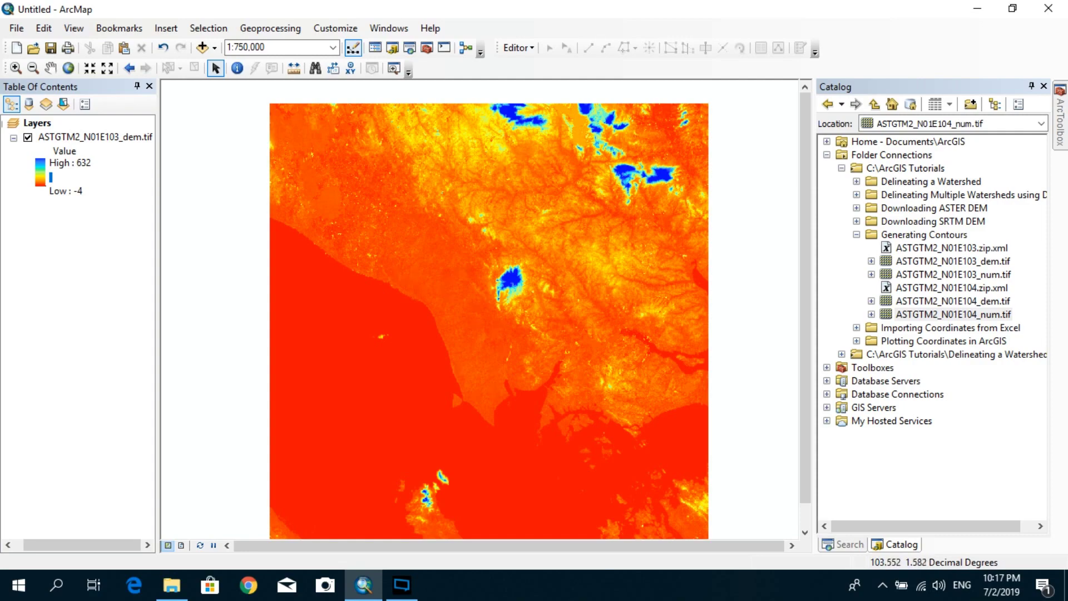
pyautogui.scroll(4, 512, 285)
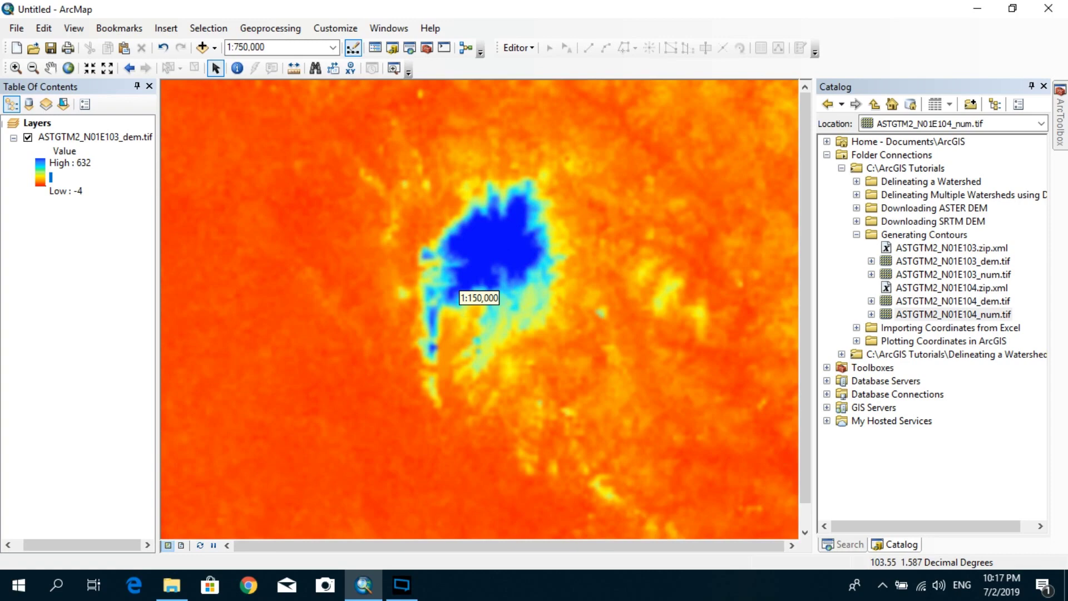
pyautogui.moveTo(497, 309); pyautogui.dragTo(552, 290)
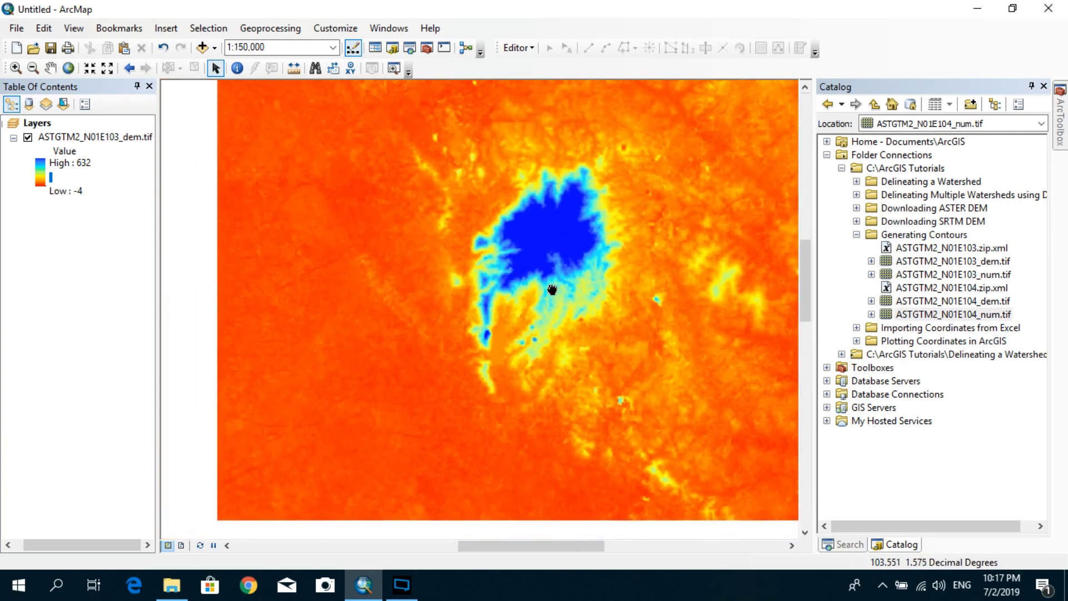
pyautogui.scroll(-1, 552, 290)
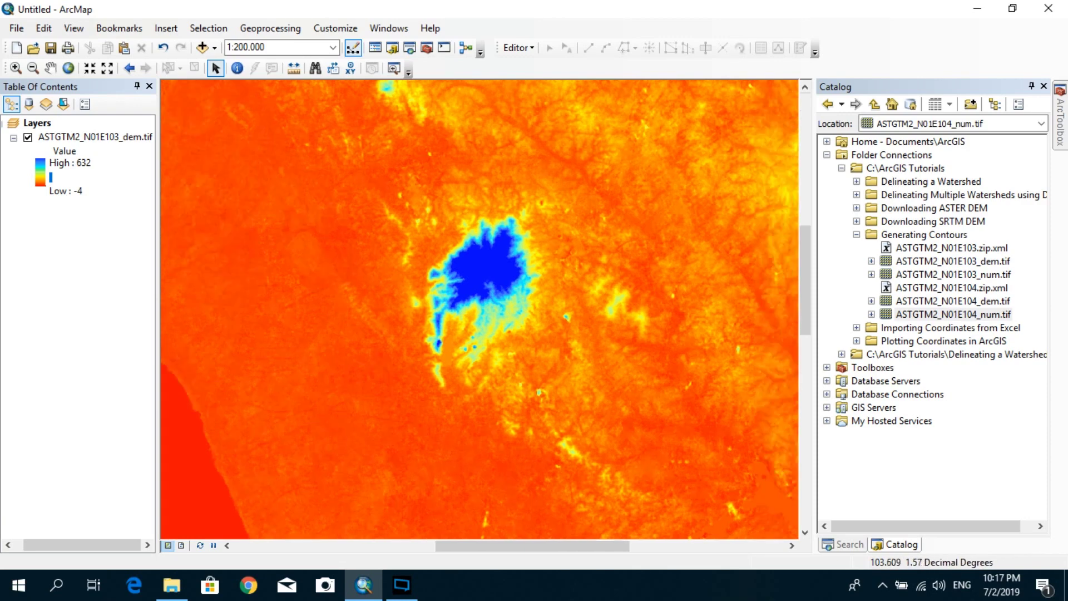
pyautogui.press('Right')
pyautogui.scroll(1, 665, 356)
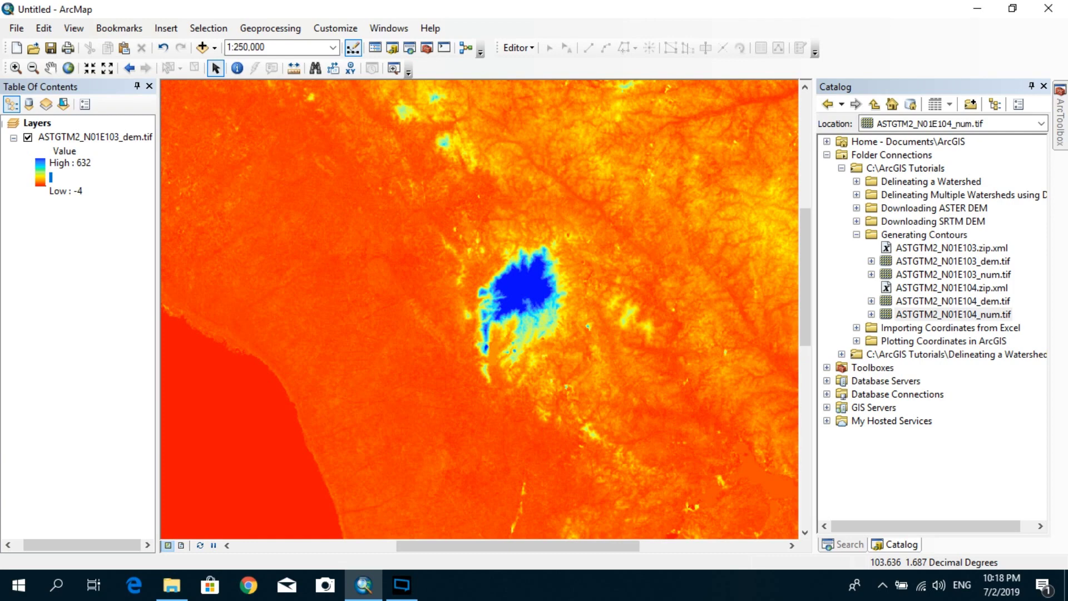
# - Start a new shapefile named Mask in the Generating Contours folder with the Polygon feature type
pyautogui.click(924, 234)
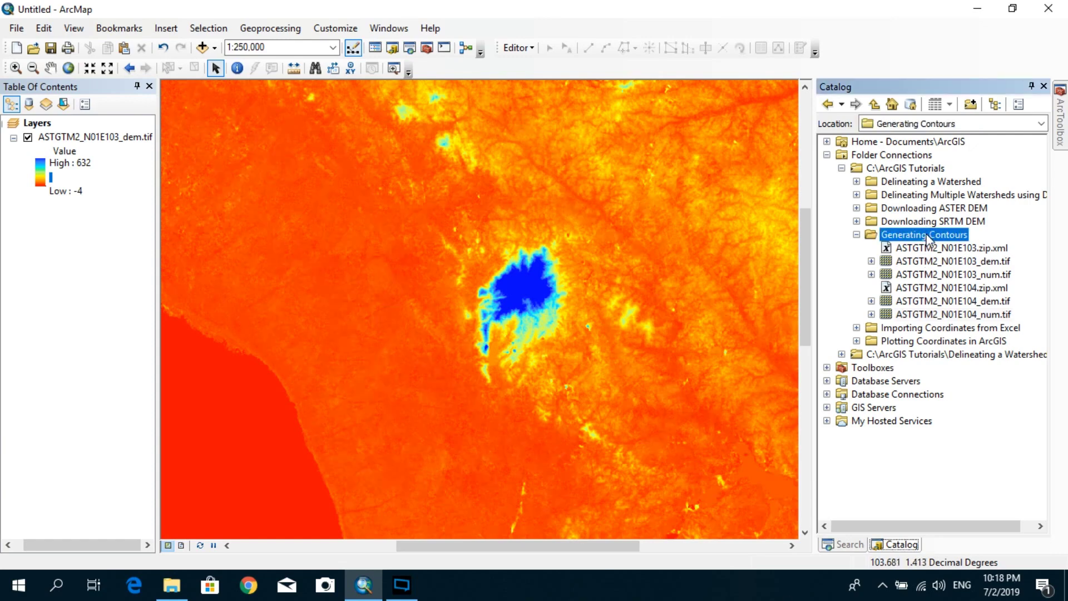
pyautogui.rightClick(932, 236)
pyautogui.moveTo(989, 336)
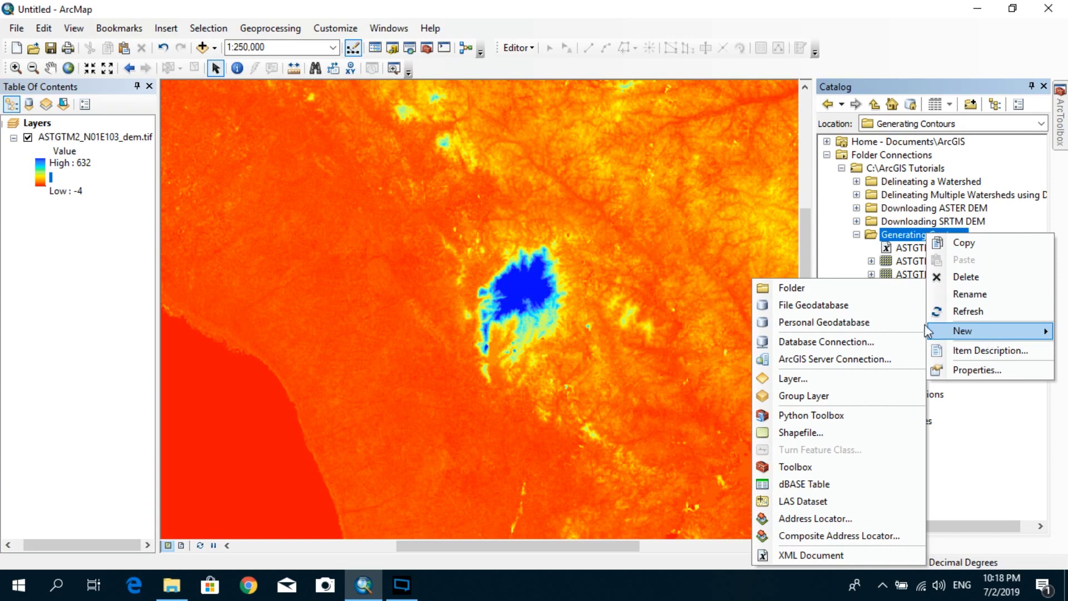
pyautogui.click(812, 435)
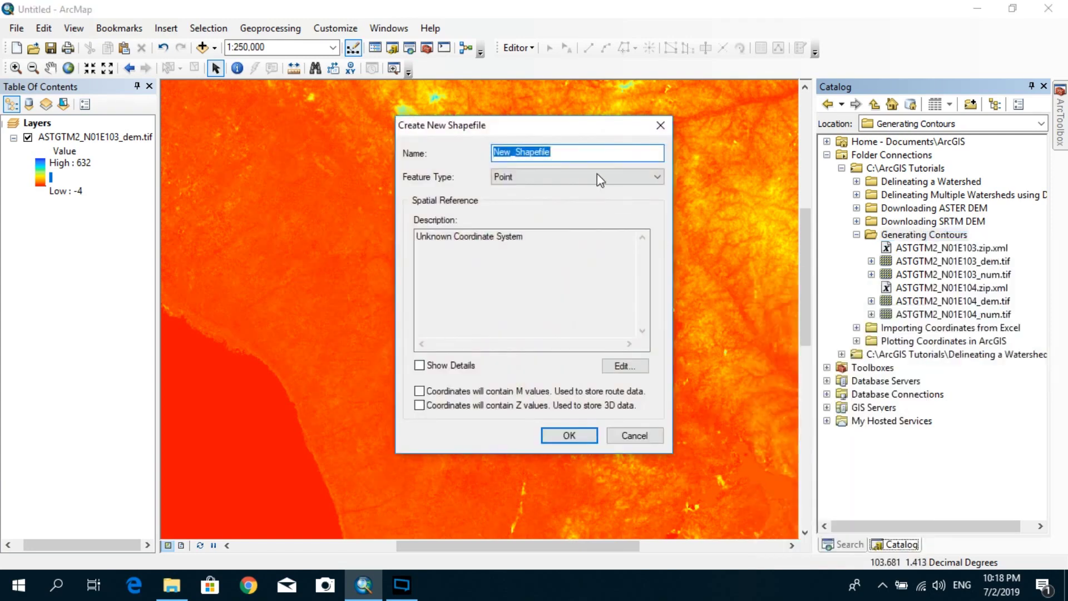
pyautogui.moveTo(587, 131); pyautogui.dragTo(631, 147)
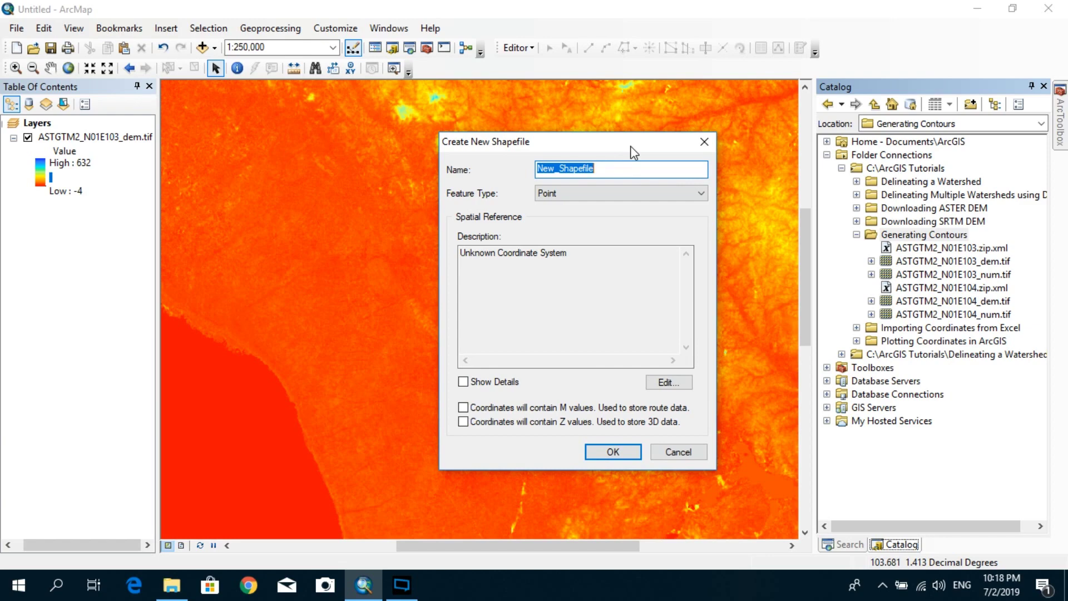
pyautogui.write('Mask')
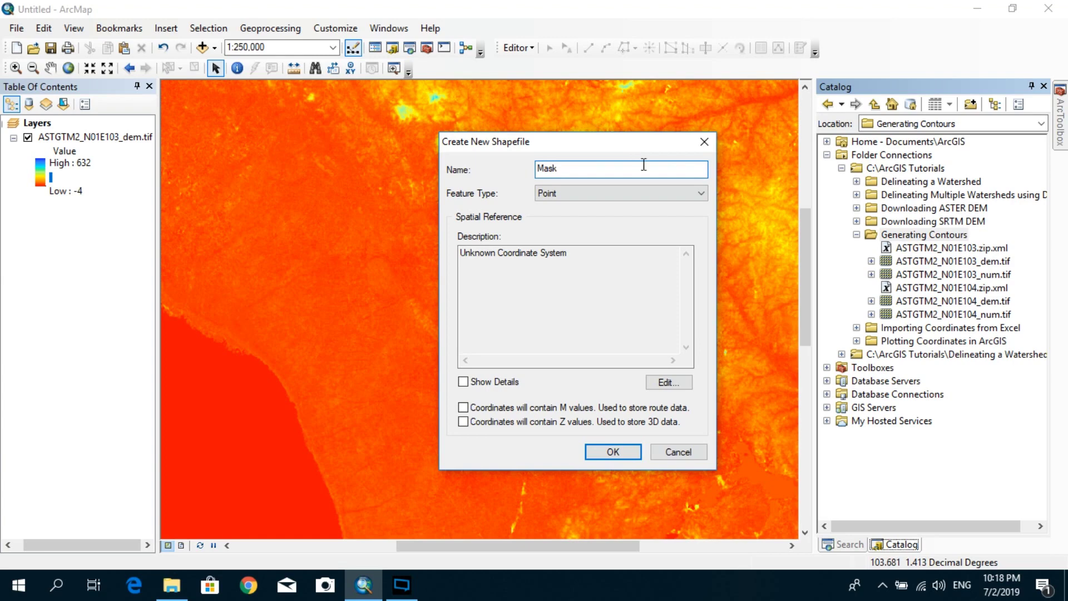
pyautogui.click(642, 192)
pyautogui.click(617, 229)
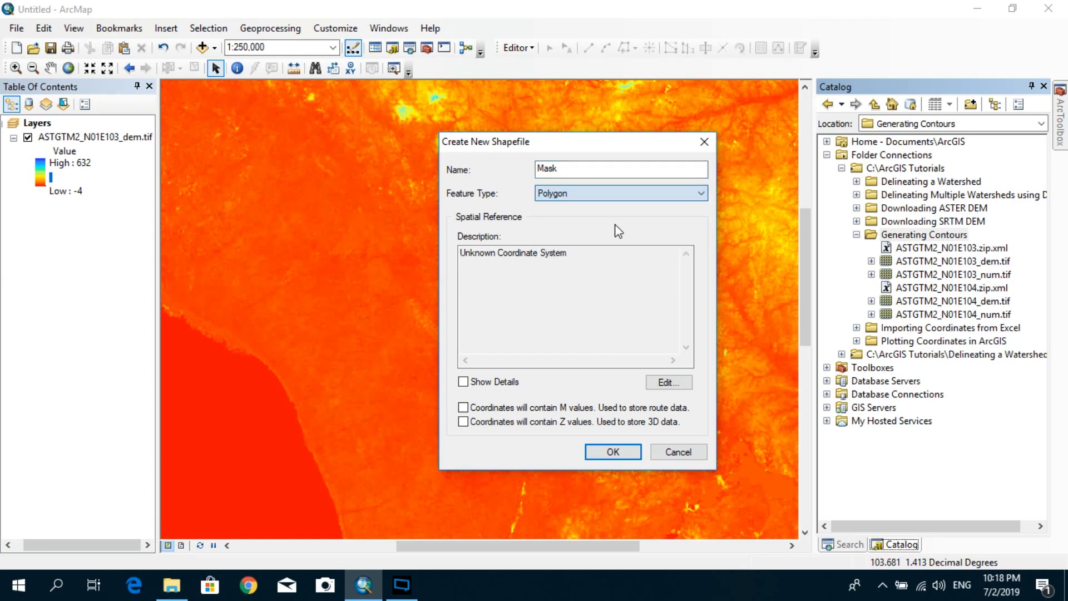
# - Assign the WGS 1984 geographic coordinate system to the new shapefile and create it
pyautogui.click(668, 383)
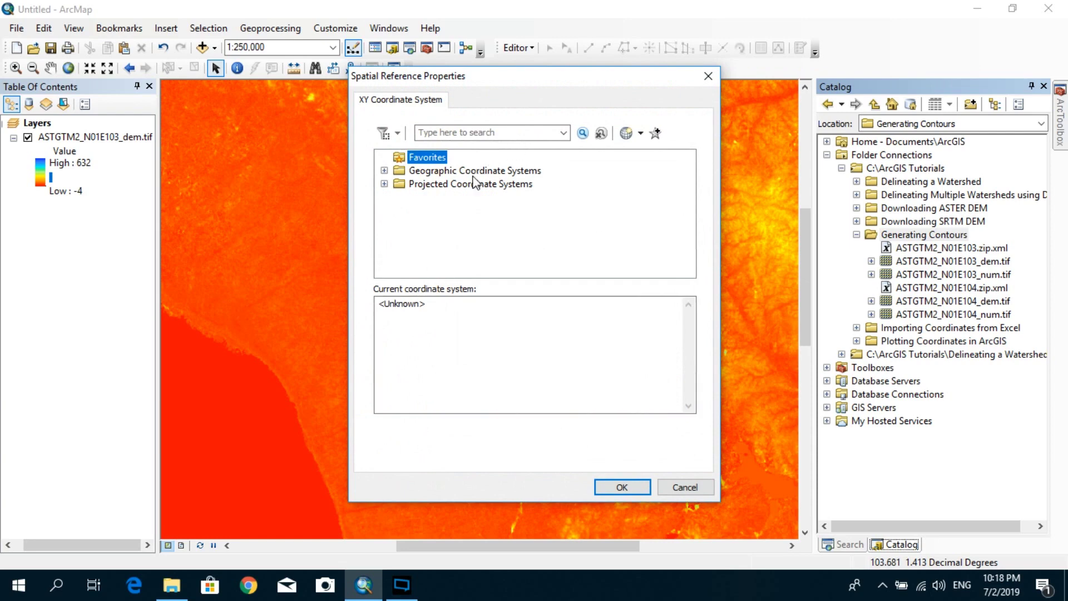
pyautogui.doubleClick(472, 171)
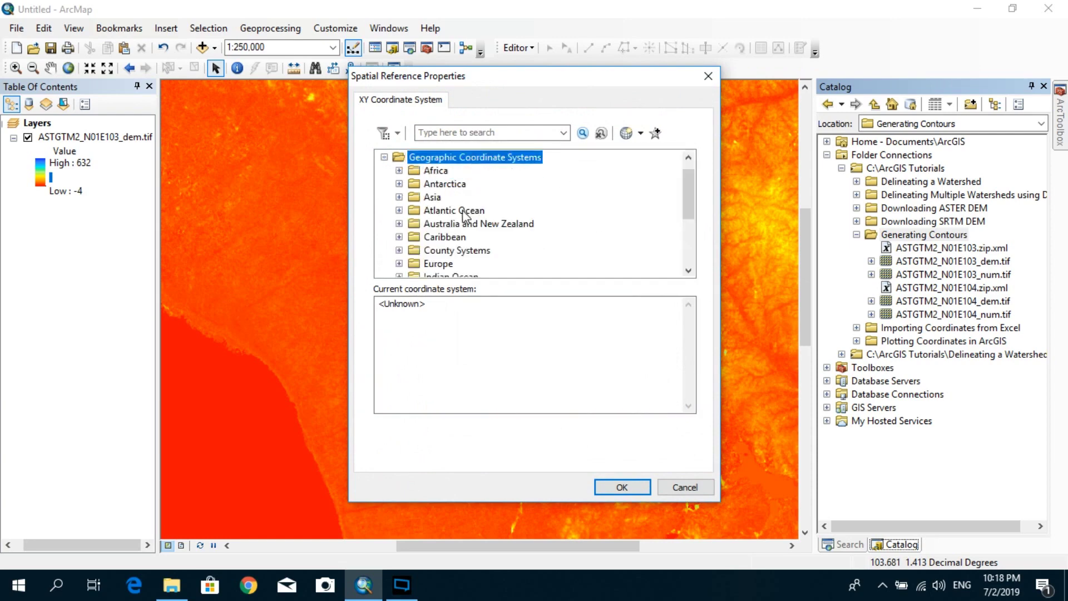
pyautogui.scroll(-5, 462, 209)
pyautogui.doubleClick(463, 246)
pyautogui.scroll(-3, 462, 251)
pyautogui.click(459, 250)
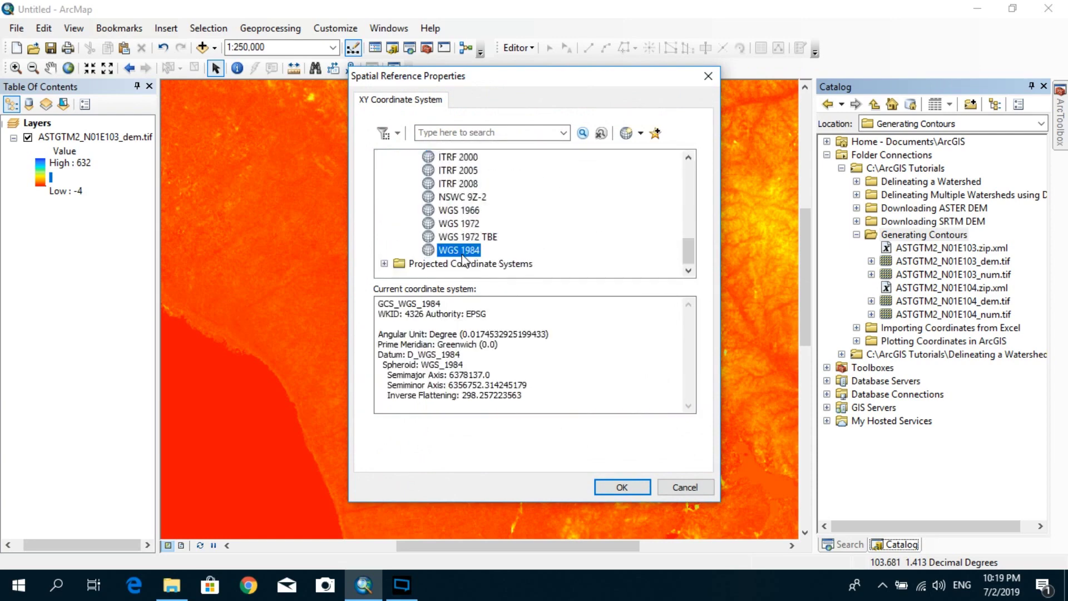
pyautogui.click(608, 486)
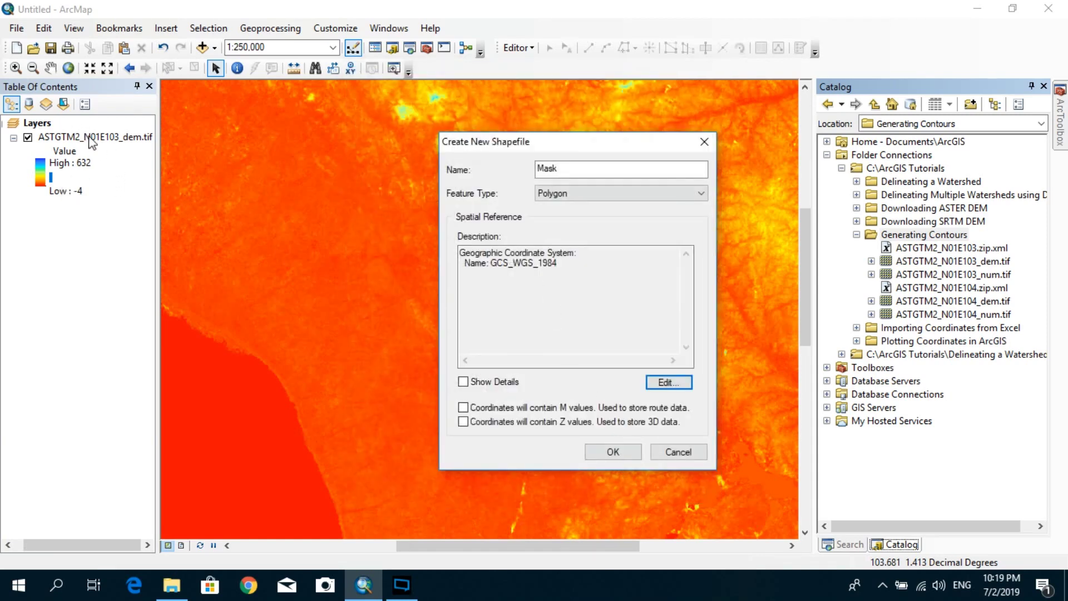
pyautogui.click(607, 447)
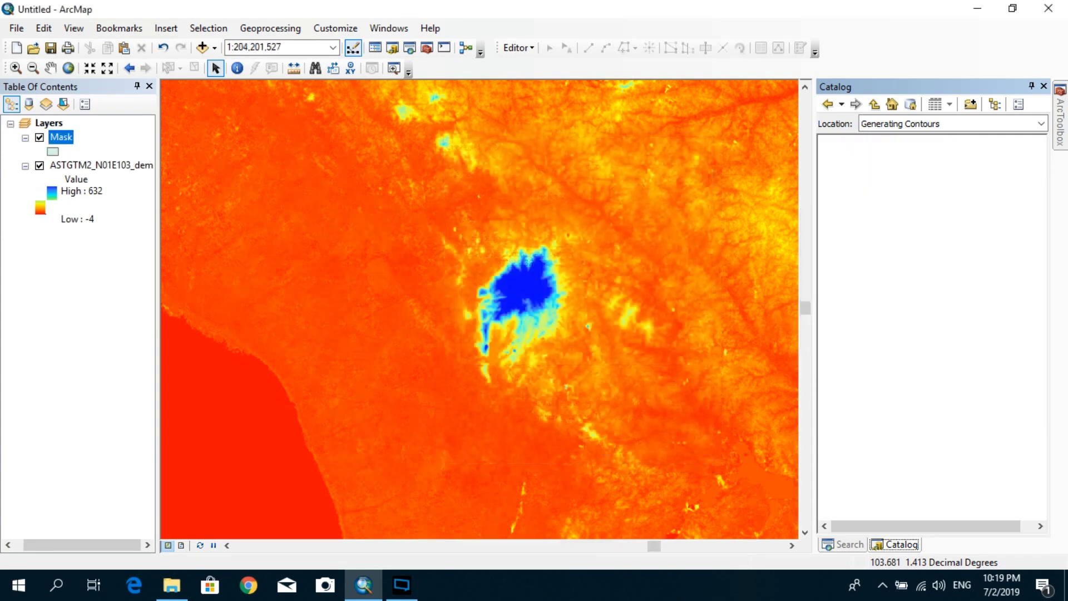
# - Start an edit session and show the Create Features window in place of the Catalog and Search windows
pyautogui.click(516, 53)
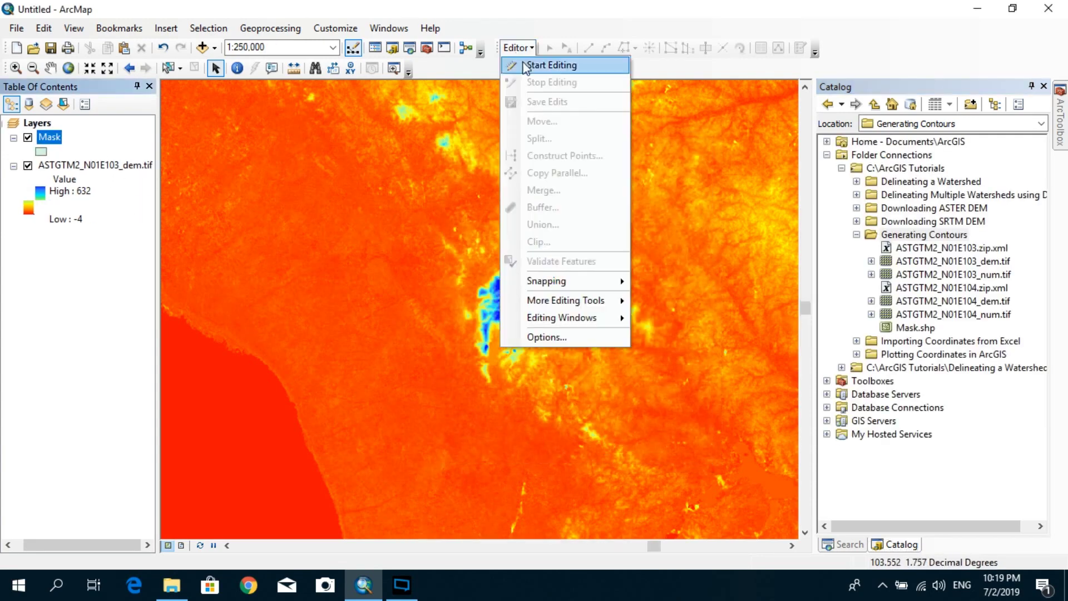
pyautogui.click(526, 62)
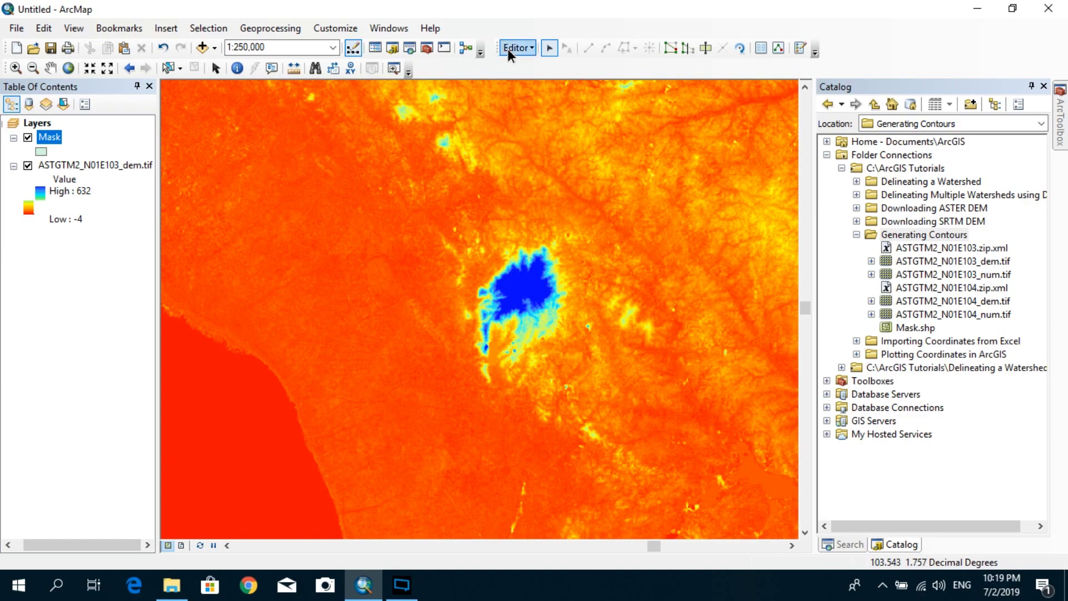
pyautogui.click(511, 48)
pyautogui.moveTo(579, 323)
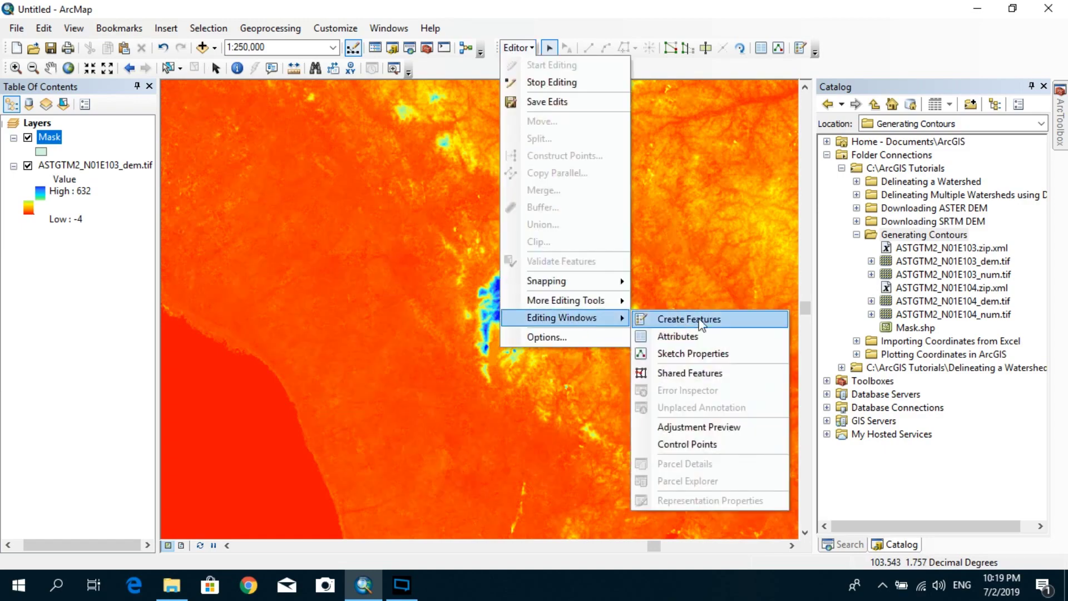
pyautogui.click(716, 319)
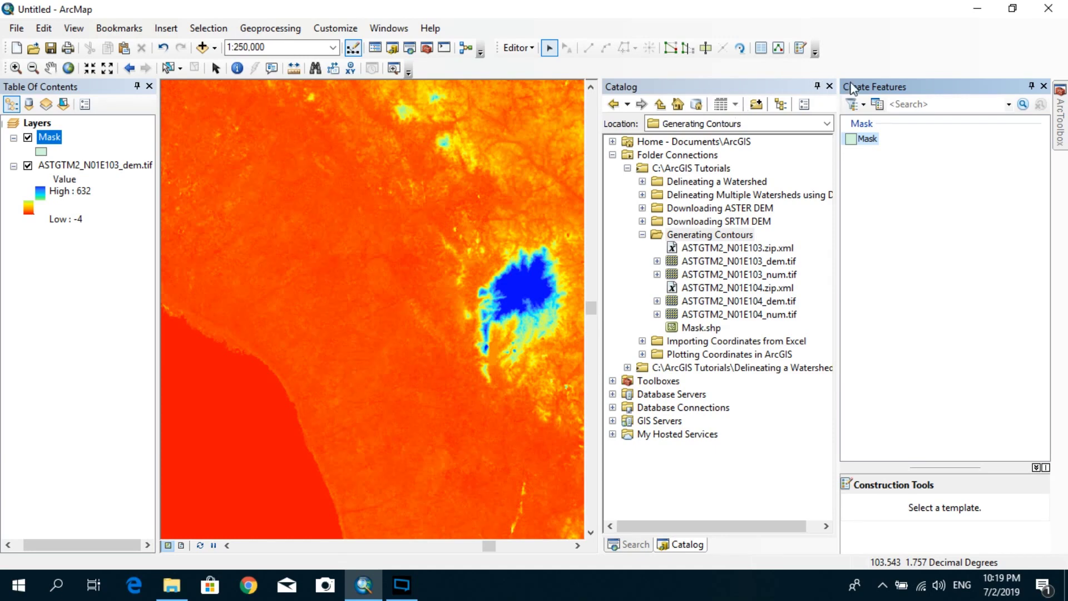
pyautogui.click(829, 87)
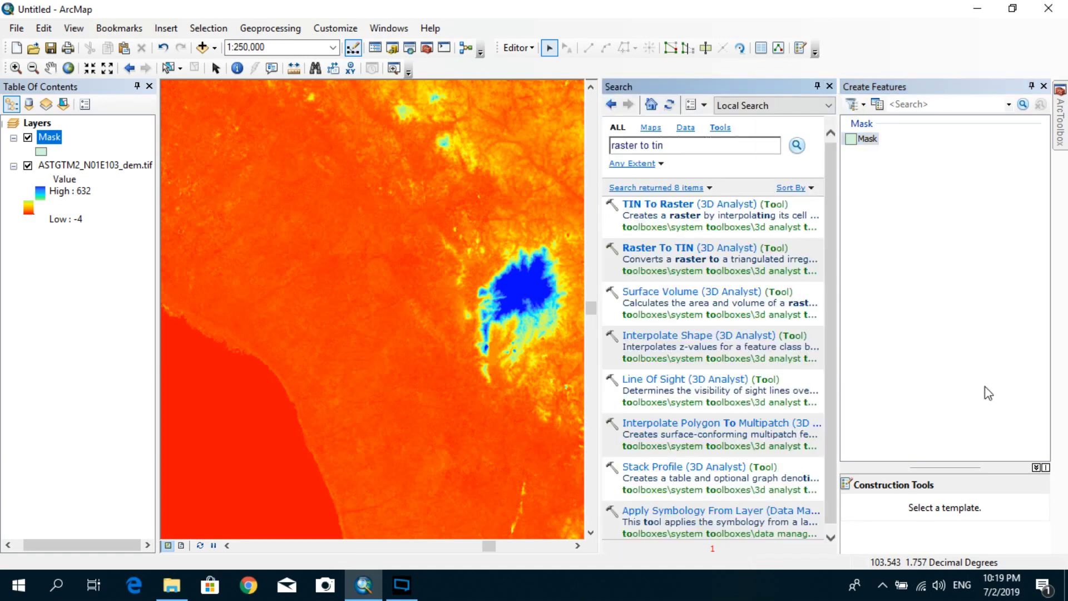
pyautogui.click(830, 87)
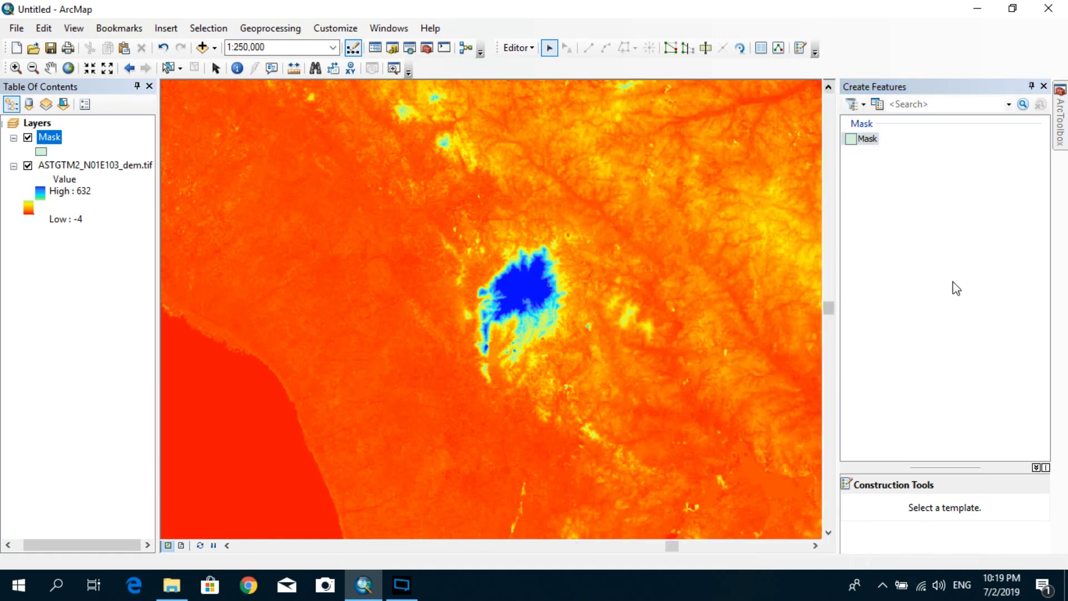
# - Draw a rectangle feature in the Mask layer enclosing the blue high-elevation area at the centre of the map
pyautogui.click(861, 143)
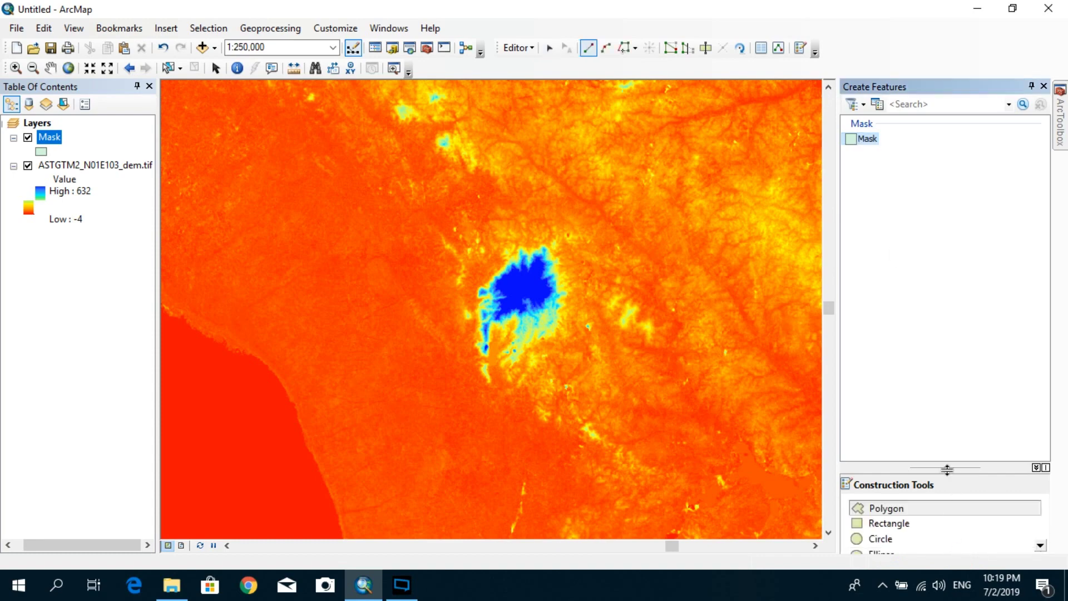
pyautogui.moveTo(947, 469); pyautogui.dragTo(933, 303)
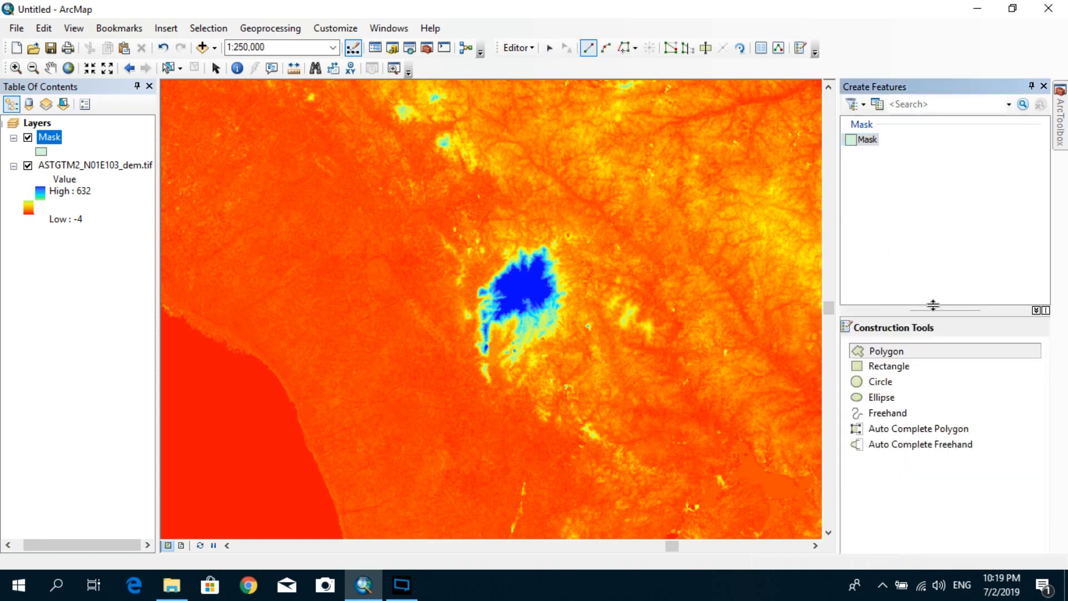
pyautogui.click(913, 370)
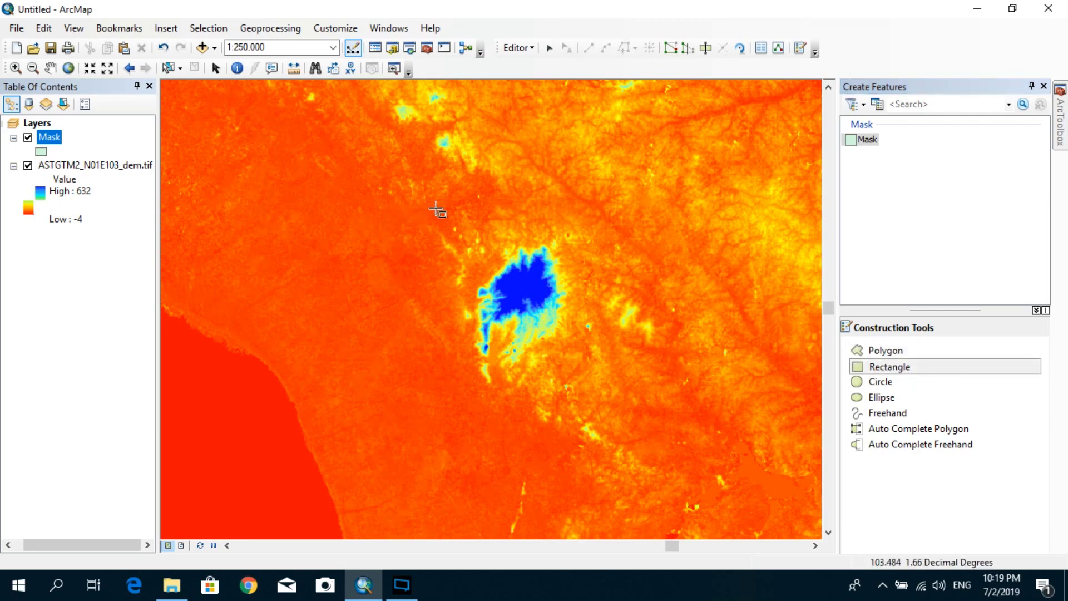
pyautogui.click(406, 192)
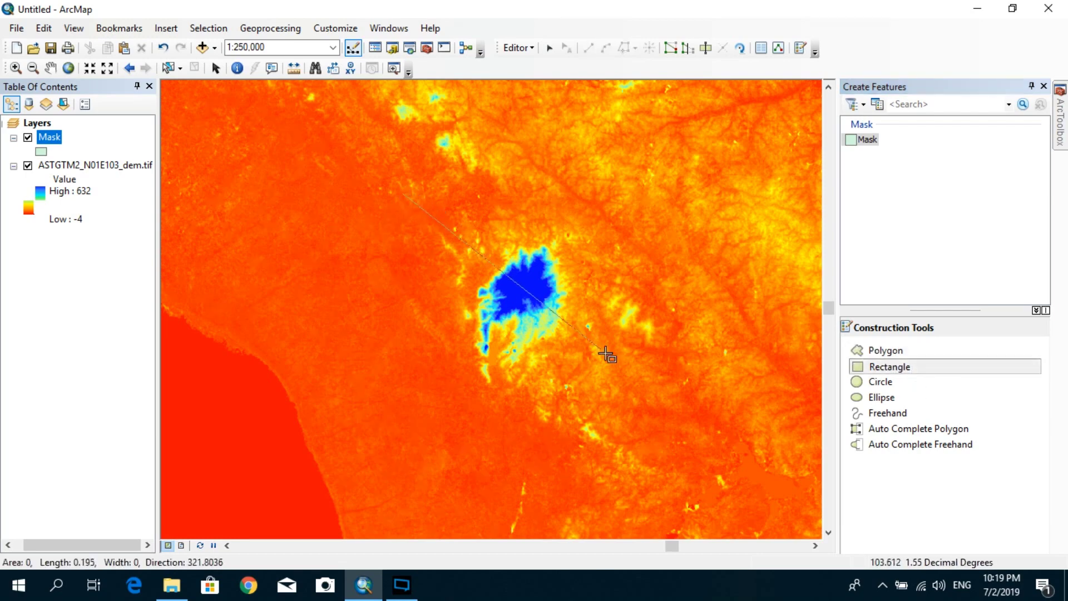
pyautogui.click(645, 193)
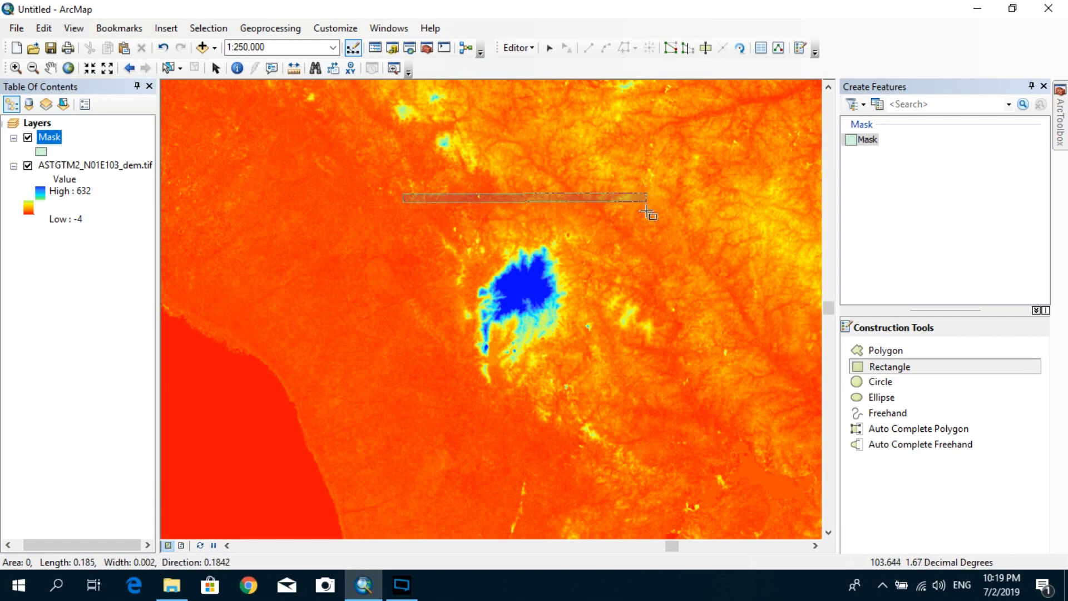
pyautogui.click(659, 441)
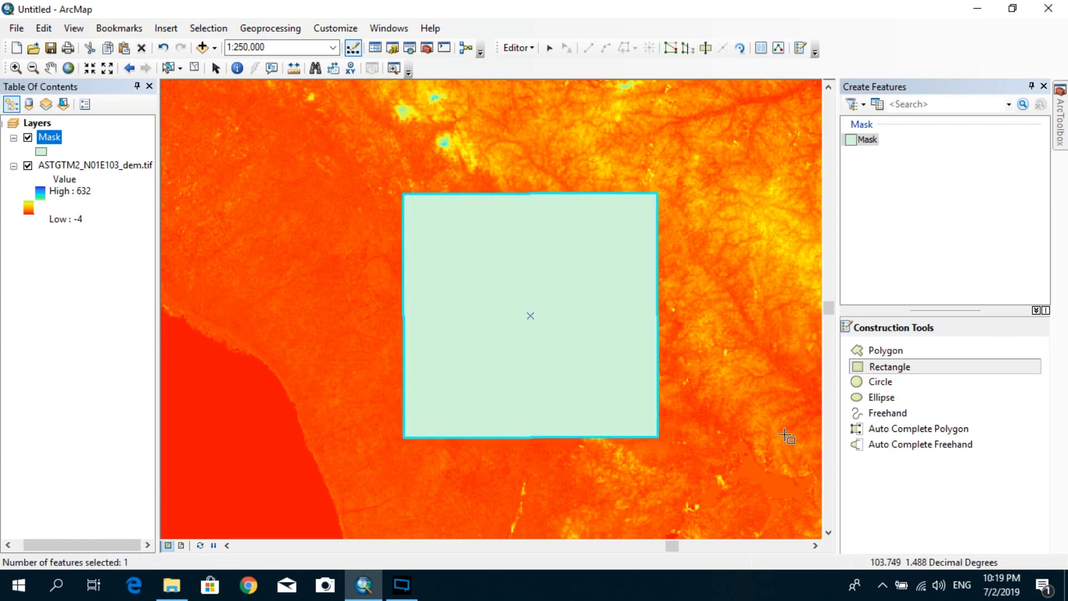
# - Stop editing the Mask layer and save the edits
pyautogui.click(529, 49)
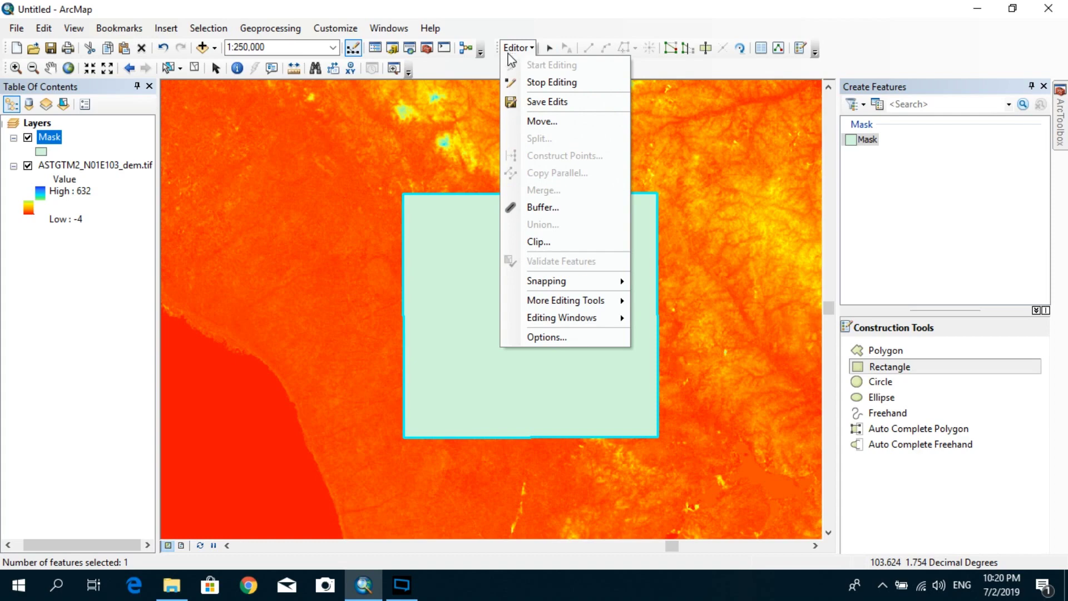
pyautogui.click(563, 84)
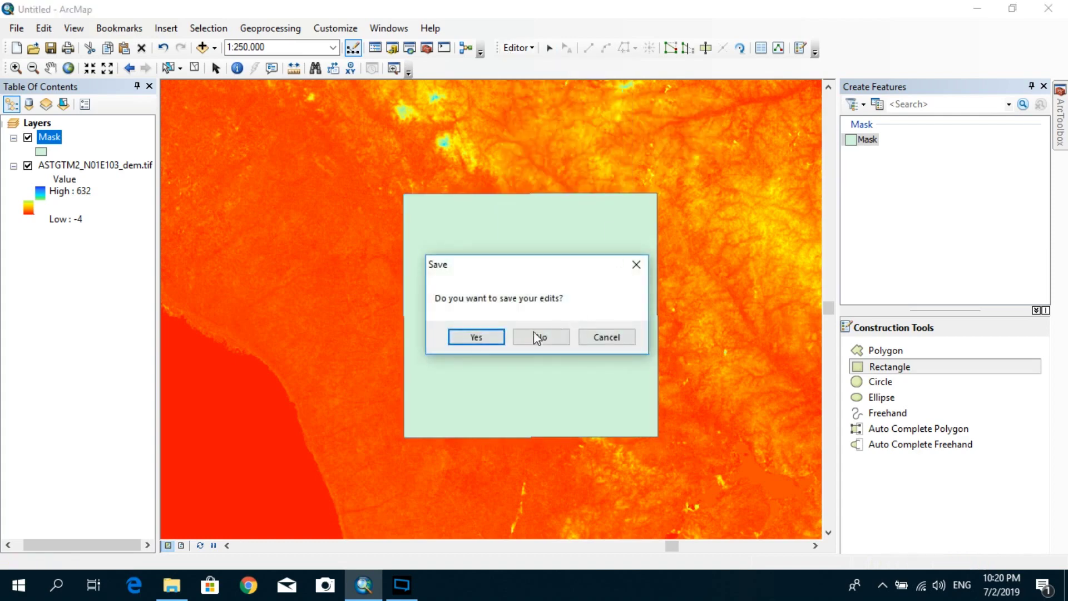
pyautogui.click(476, 337)
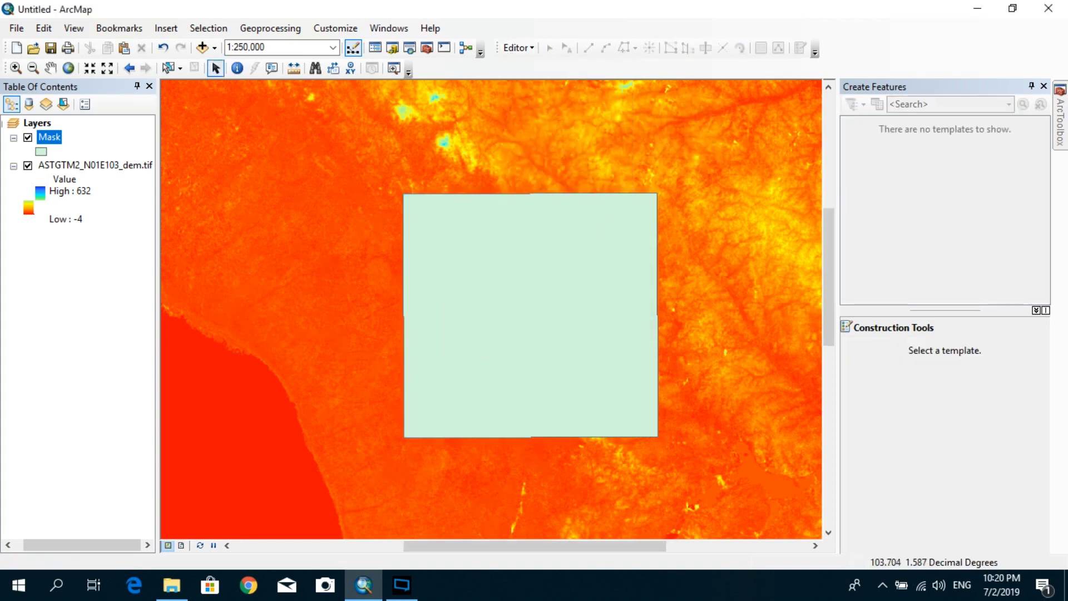
# - Symbolize the Mask layer with no fill color and a black outline of width 1
pyautogui.moveTo(707, 306); pyautogui.dragTo(689, 301)
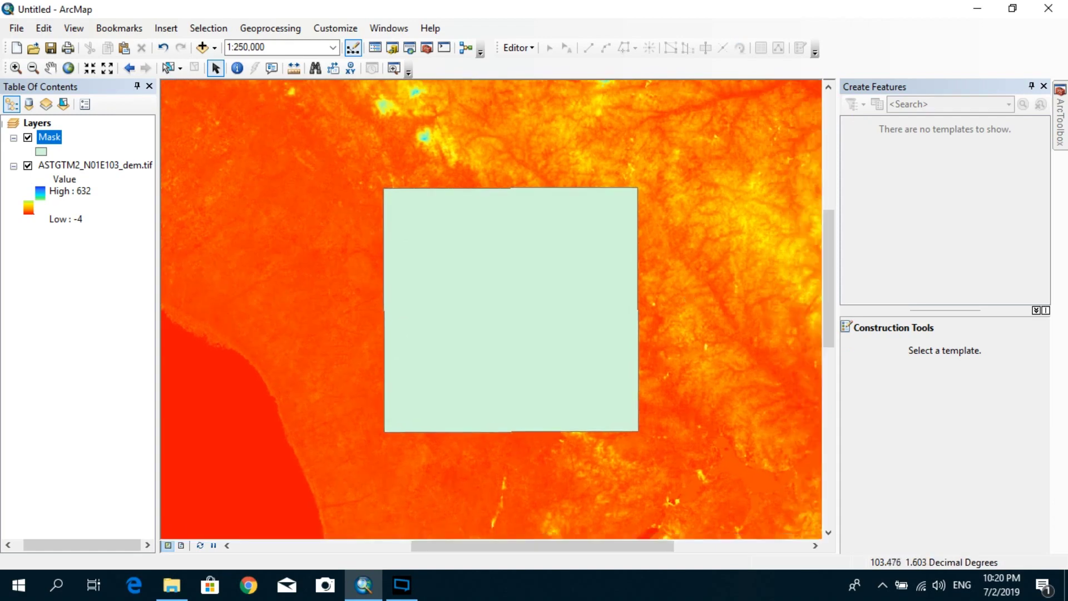
pyautogui.click(41, 151)
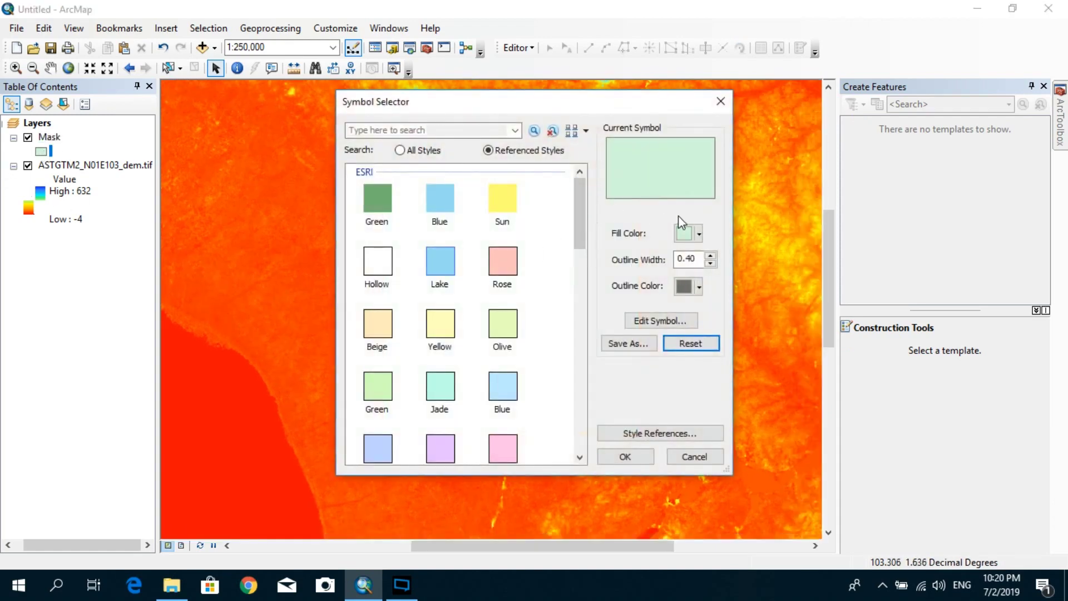
pyautogui.click(684, 235)
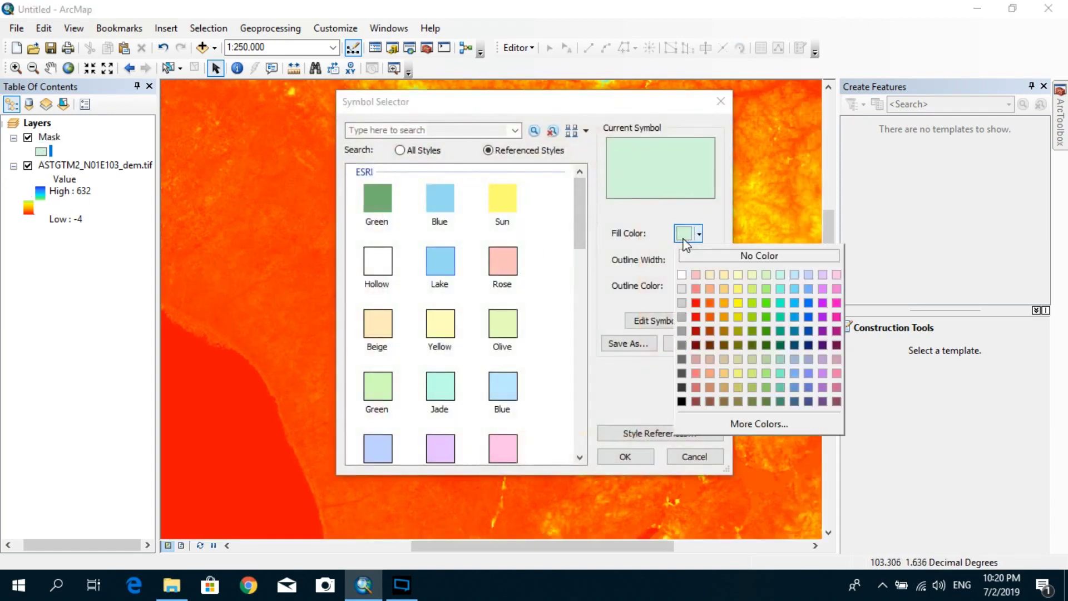
pyautogui.click(726, 257)
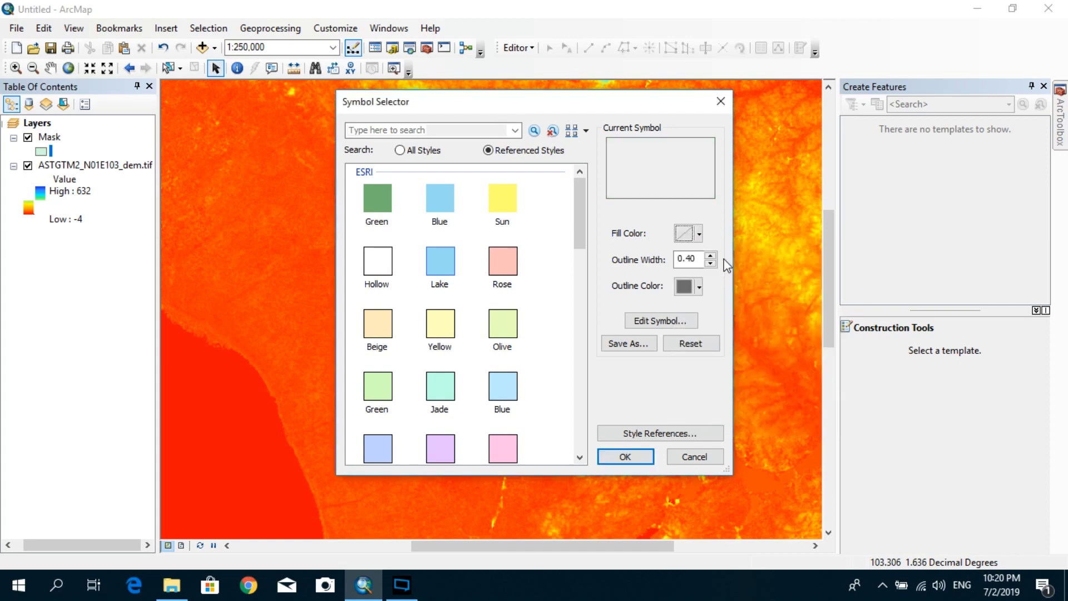
pyautogui.click(693, 288)
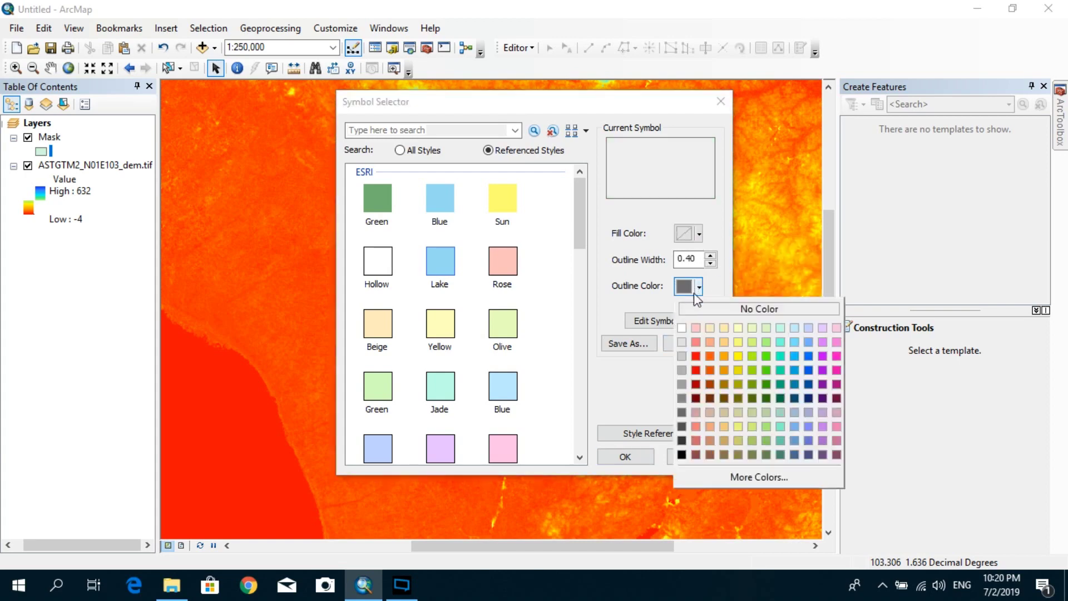
pyautogui.click(681, 455)
pyautogui.click(711, 256)
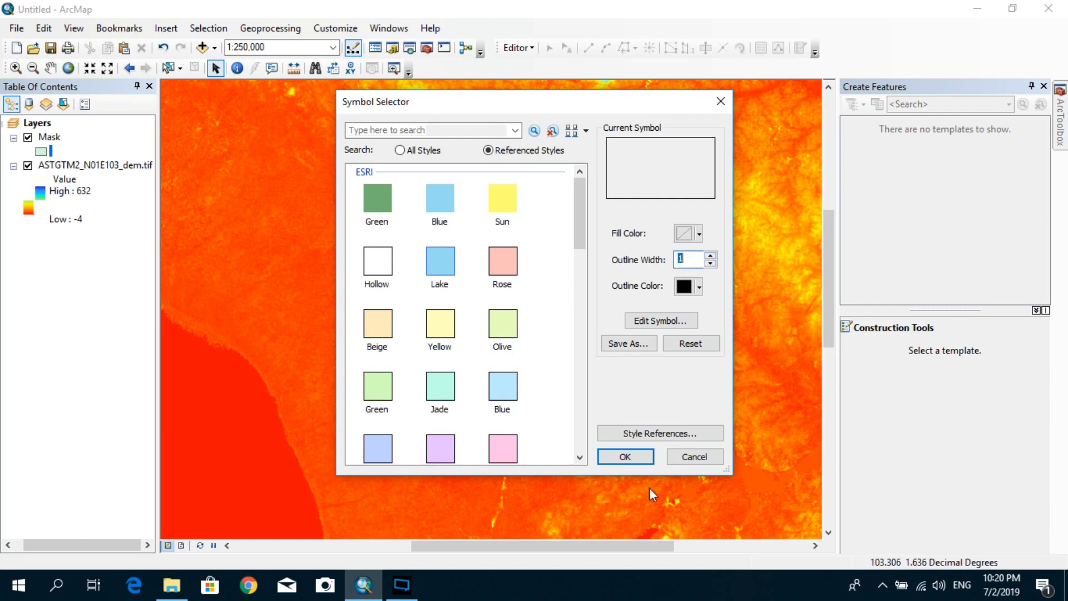
pyautogui.click(626, 456)
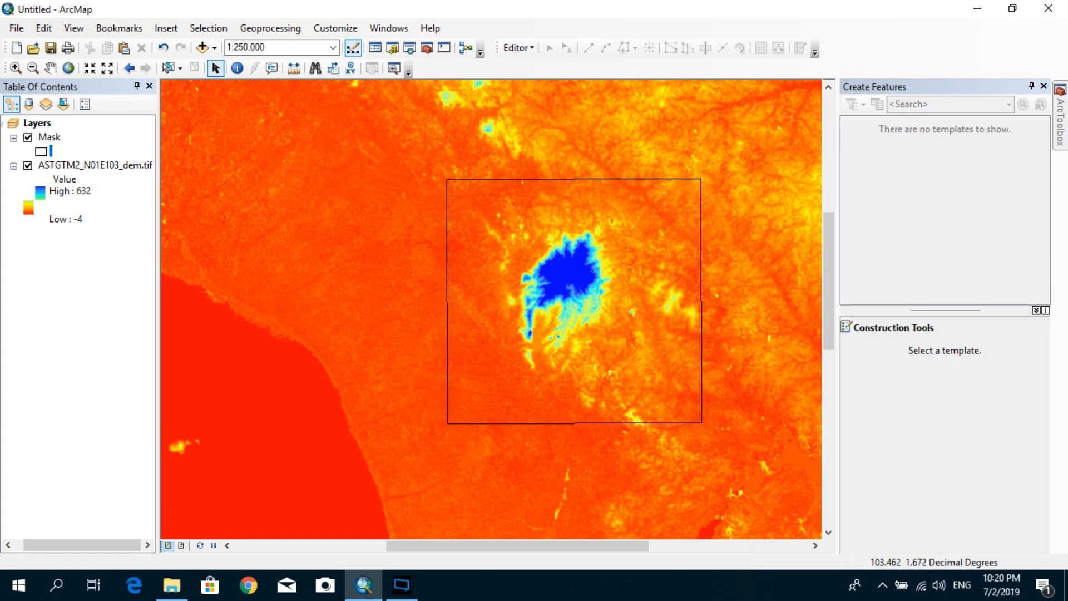
# - Search for "extract by mask" and open the Extract by Mask (Spatial Analyst) tool
pyautogui.scroll(1, 473, 292)
pyautogui.moveTo(651, 253); pyautogui.dragTo(593, 243)
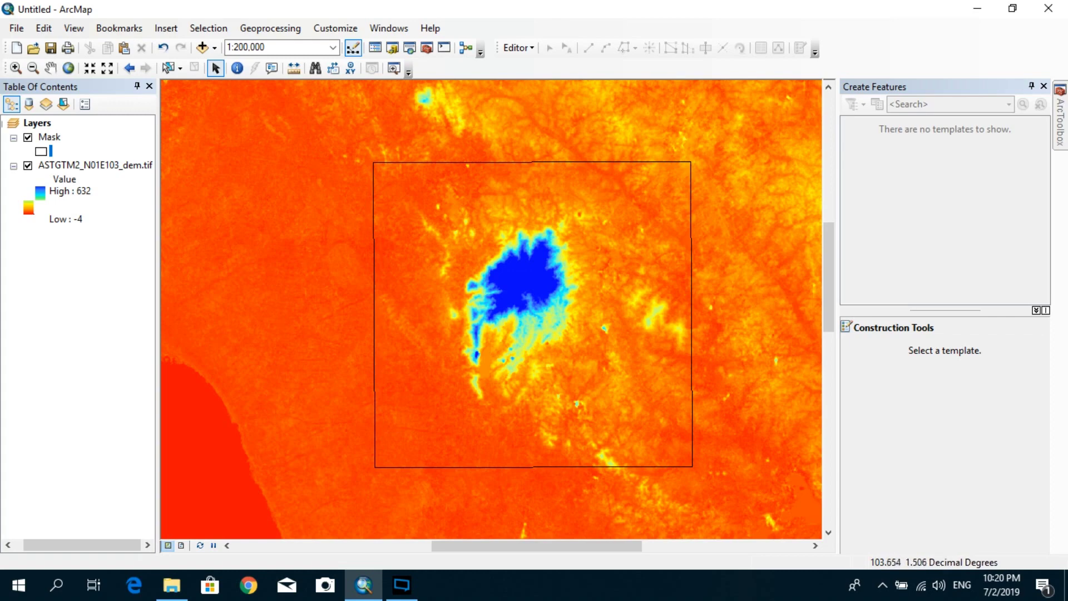
pyautogui.click(409, 48)
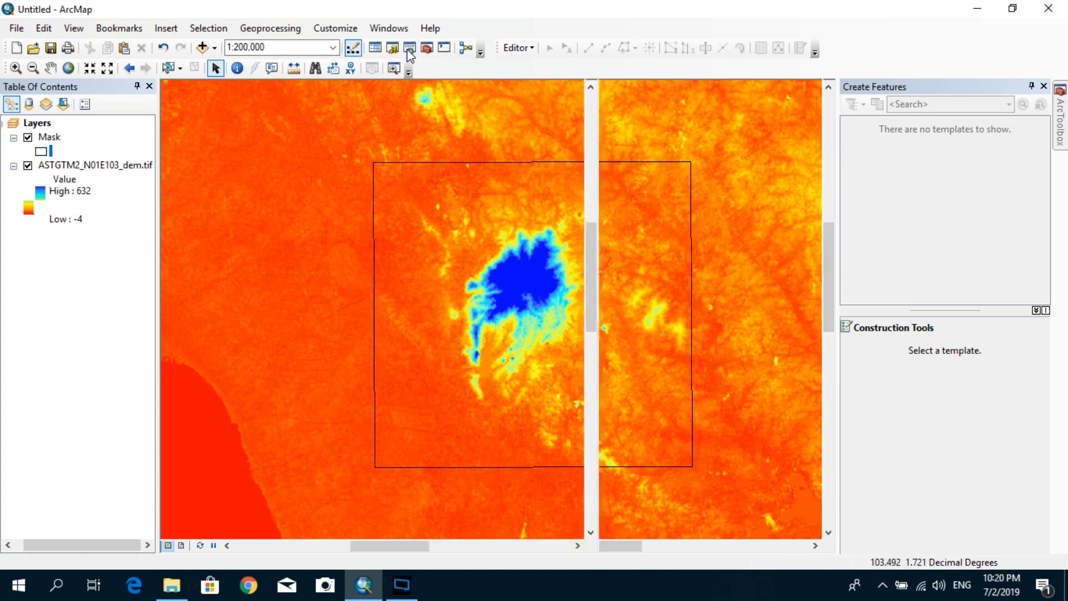
pyautogui.click(1043, 85)
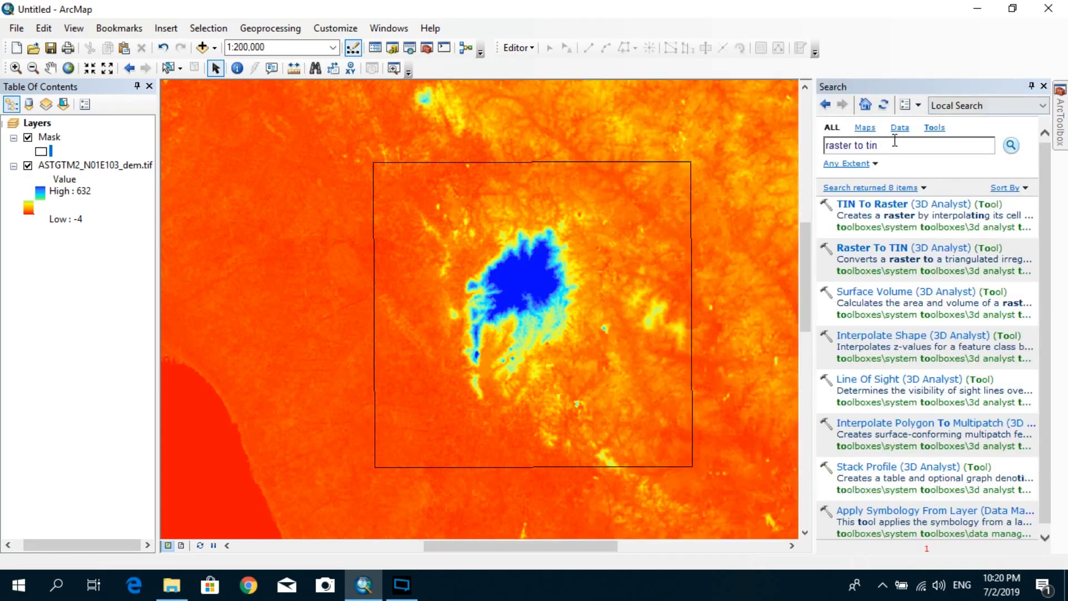
pyautogui.moveTo(885, 146); pyautogui.dragTo(825, 146)
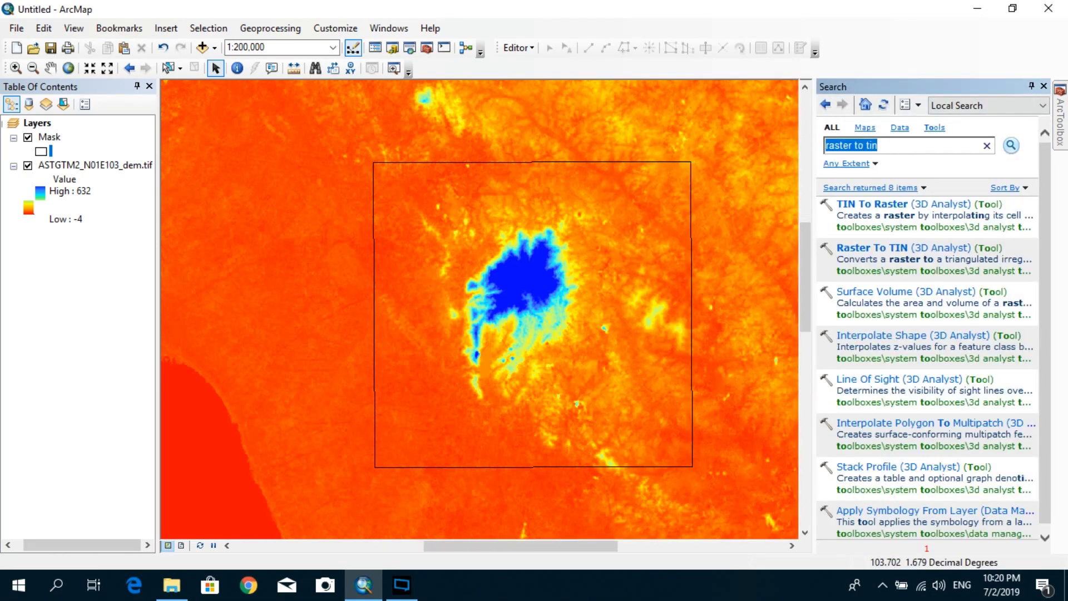
pyautogui.write('extra')
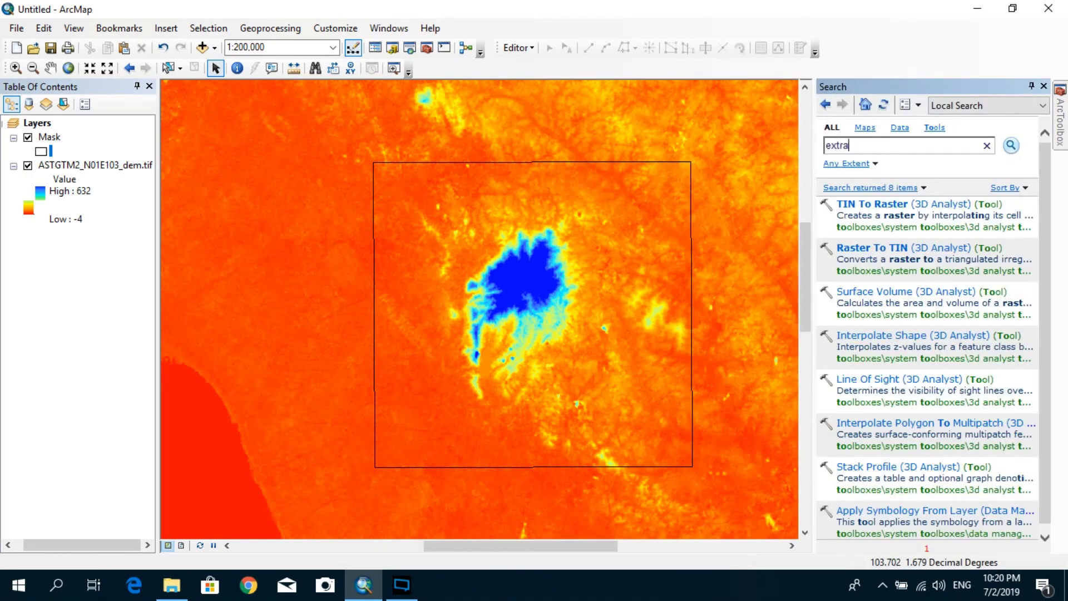
pyautogui.write('ct by mask')
pyautogui.press('Return')
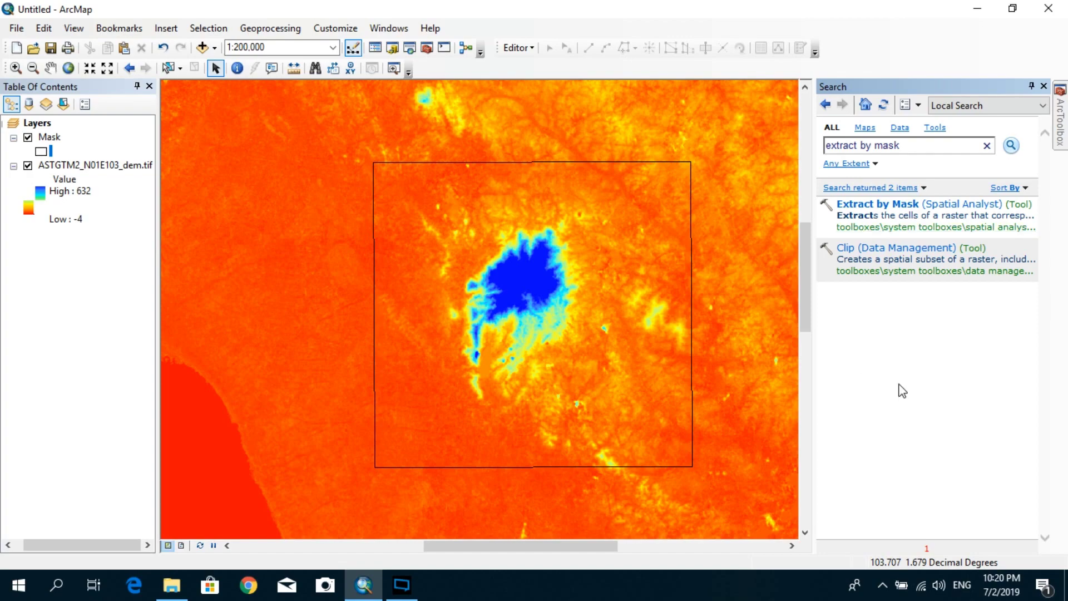
pyautogui.click(907, 209)
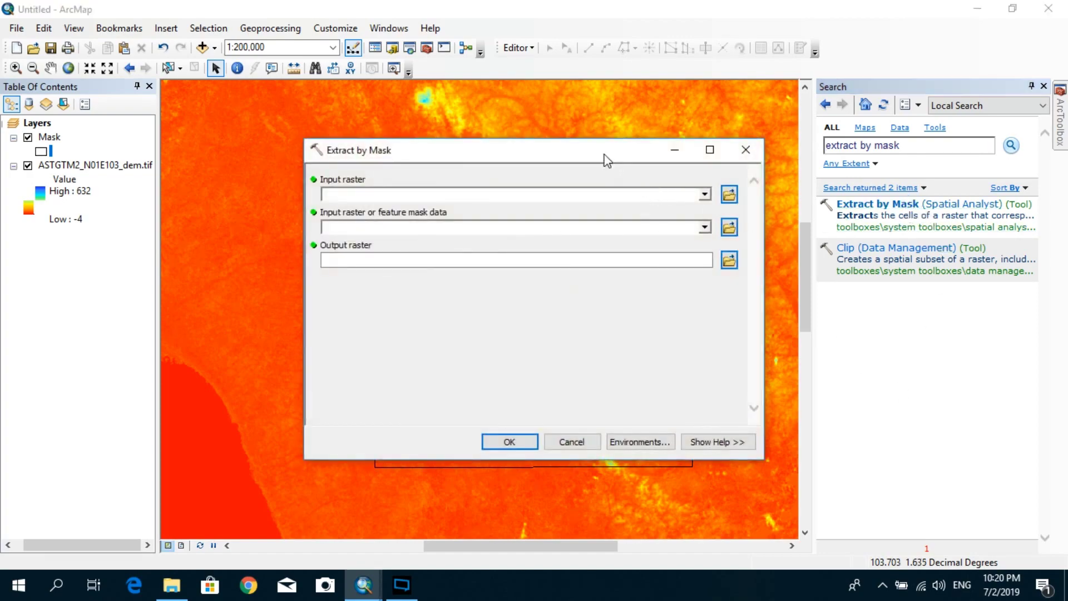
# - Run Extract by Mask with ASTGTM2_N01E103_dem.tif as the input raster and Mask as the feature mask data
pyautogui.moveTo(606, 160); pyautogui.dragTo(579, 143)
pyautogui.click(89, 166)
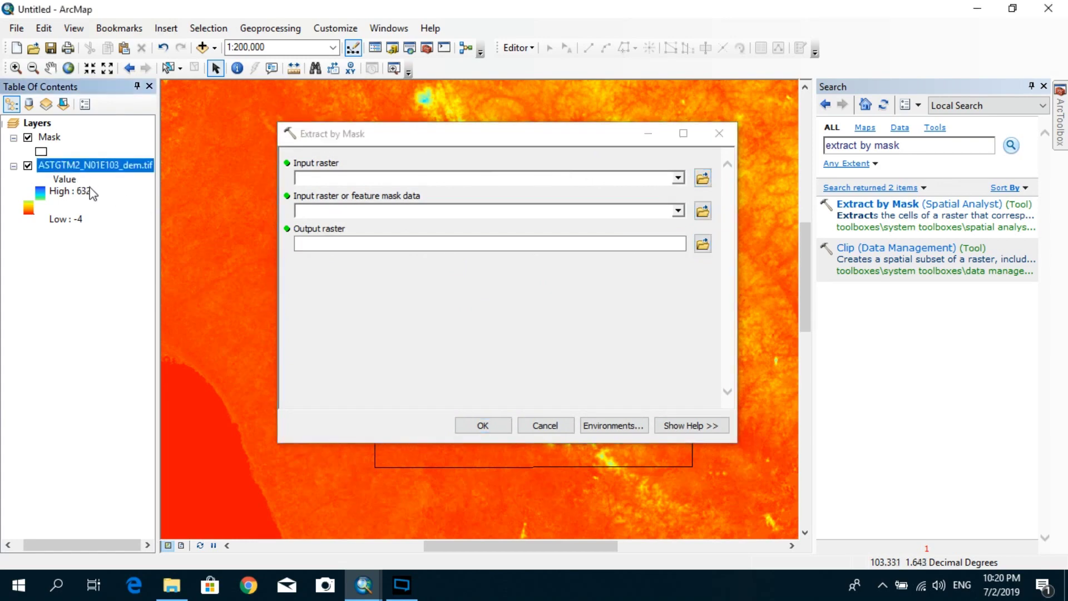
pyautogui.moveTo(228, 195); pyautogui.dragTo(334, 177)
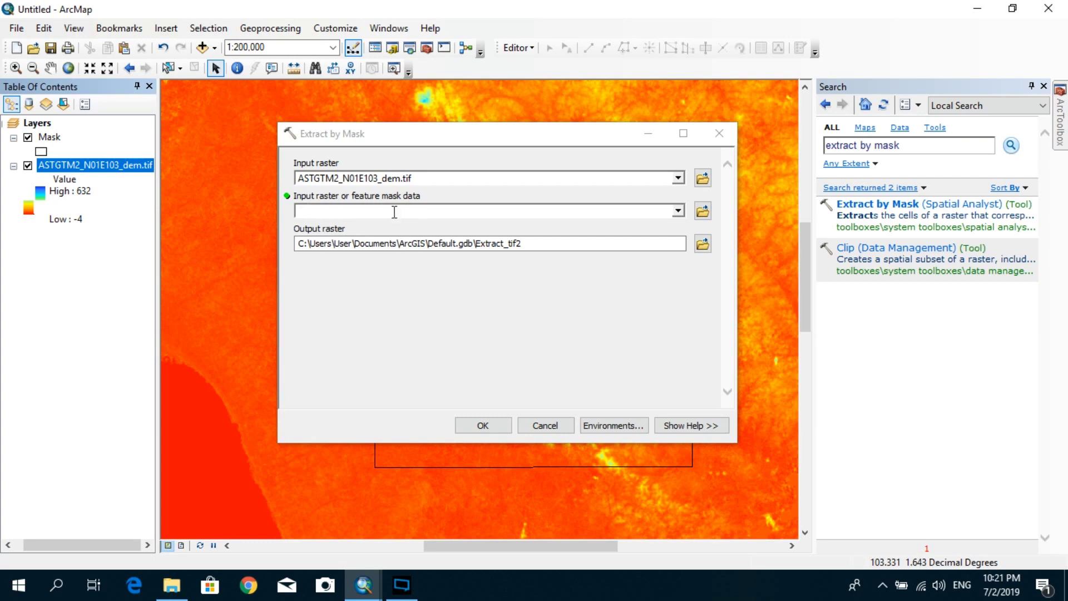
pyautogui.click(49, 137)
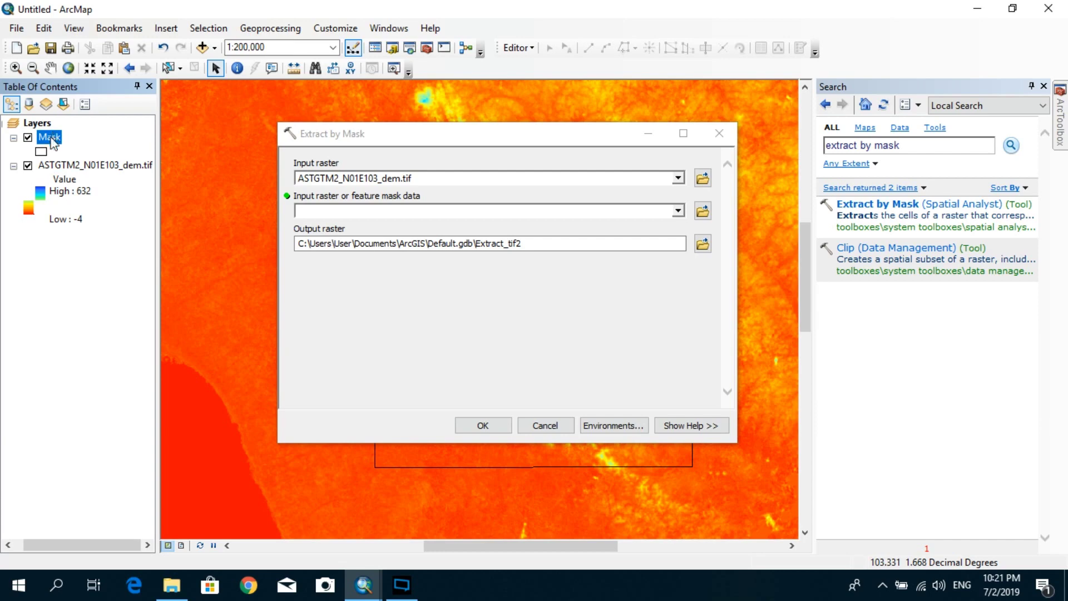
pyautogui.moveTo(53, 137); pyautogui.dragTo(371, 214)
pyautogui.moveTo(492, 134); pyautogui.dragTo(524, 141)
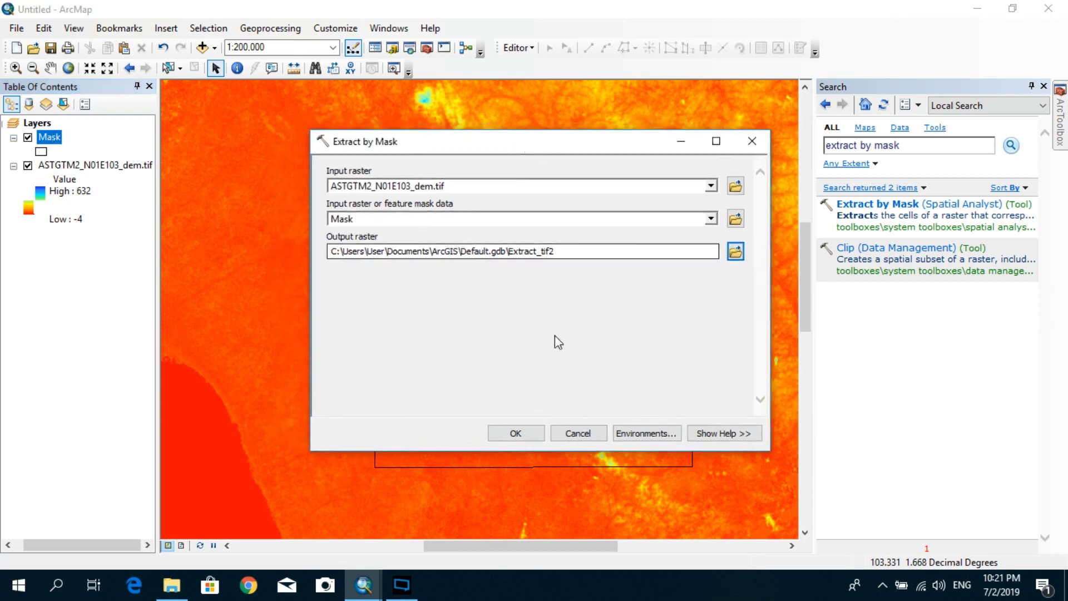
pyautogui.click(515, 430)
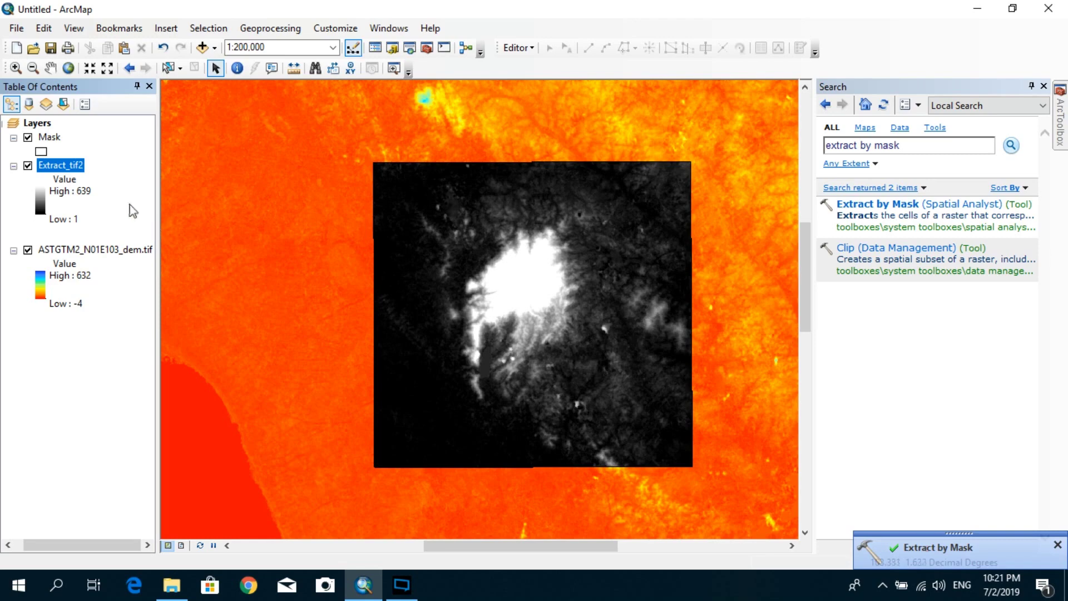
# - Hide the original ASTGTM2_N01E103_dem.tif layer and apply the red-yellow-cyan-blue color ramp to the extracted raster
pyautogui.click(28, 250)
pyautogui.scroll(1, 553, 322)
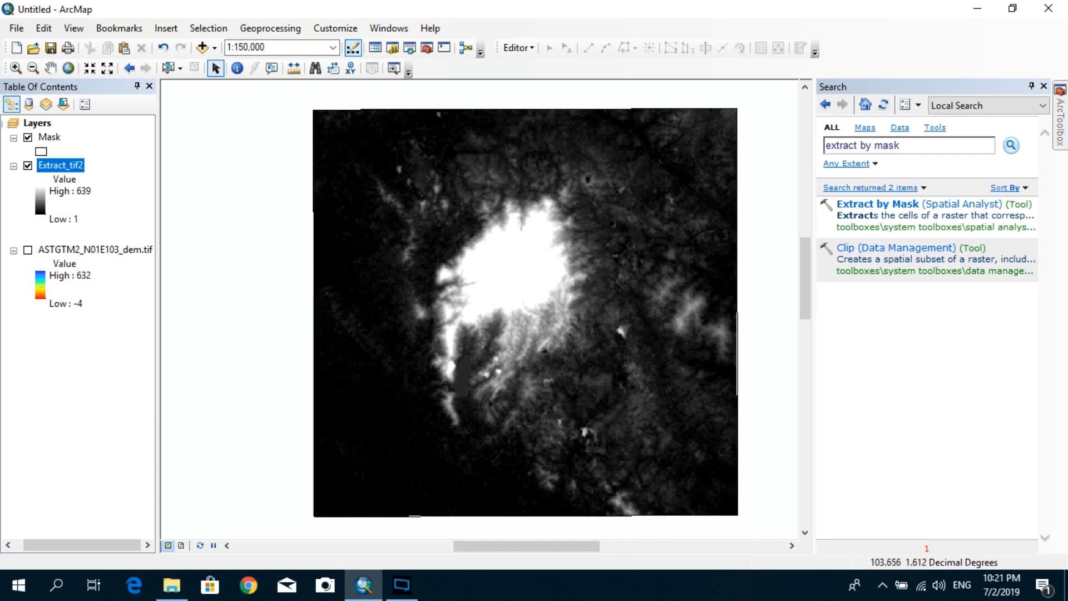
pyautogui.doubleClick(41, 203)
pyautogui.click(132, 246)
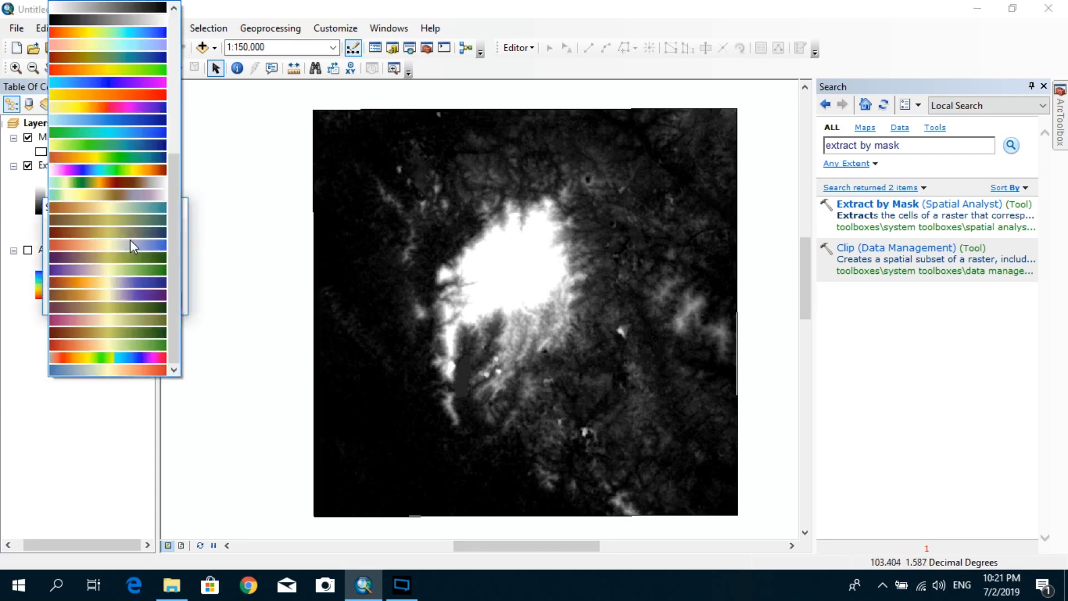
pyautogui.scroll(-2, 130, 237)
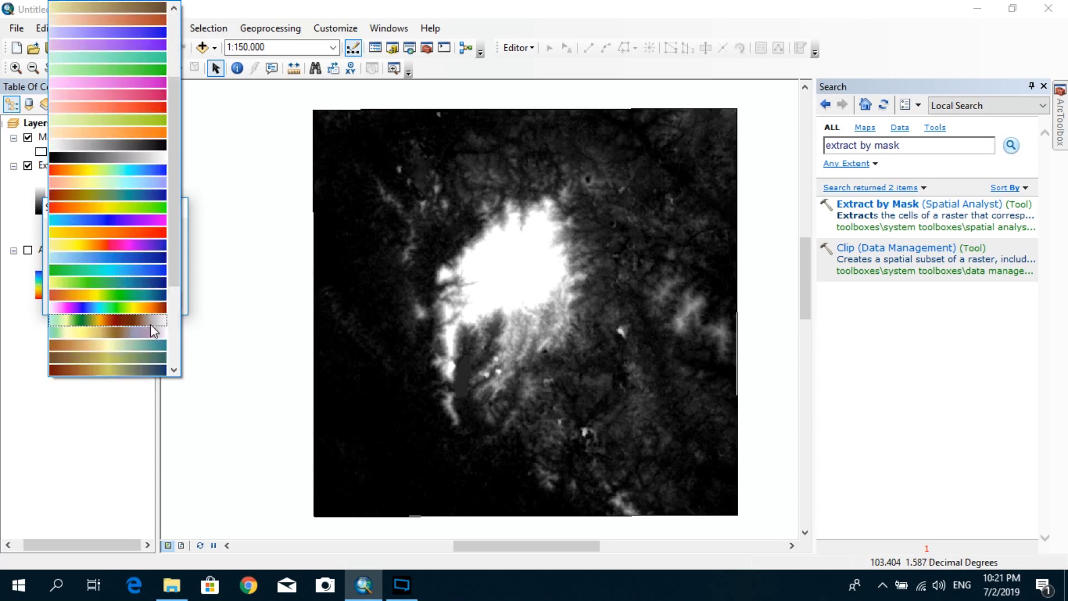
pyautogui.scroll(3, 148, 333)
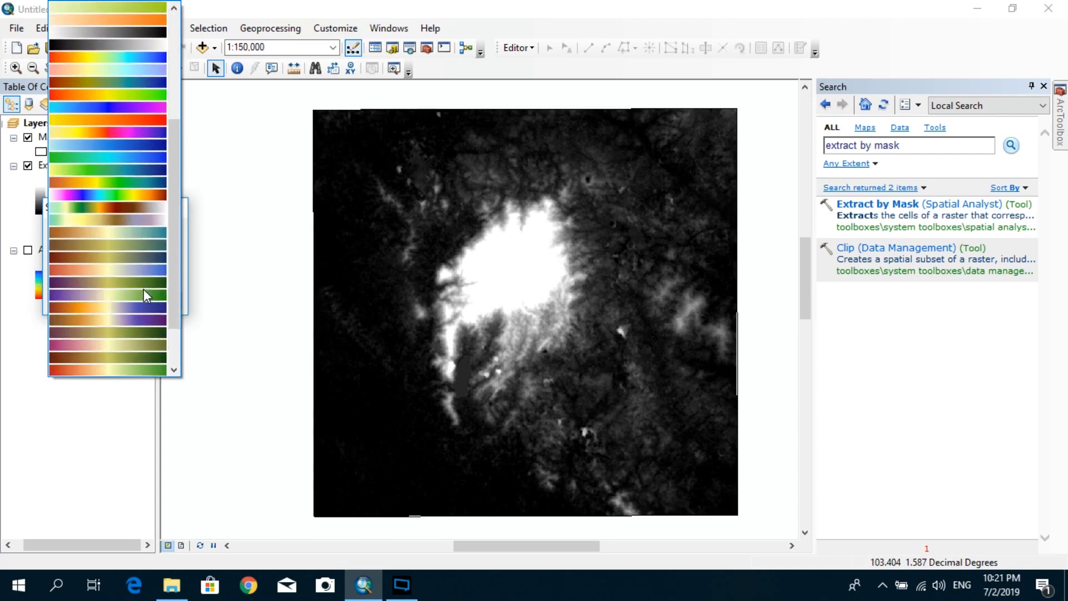
pyautogui.click(139, 249)
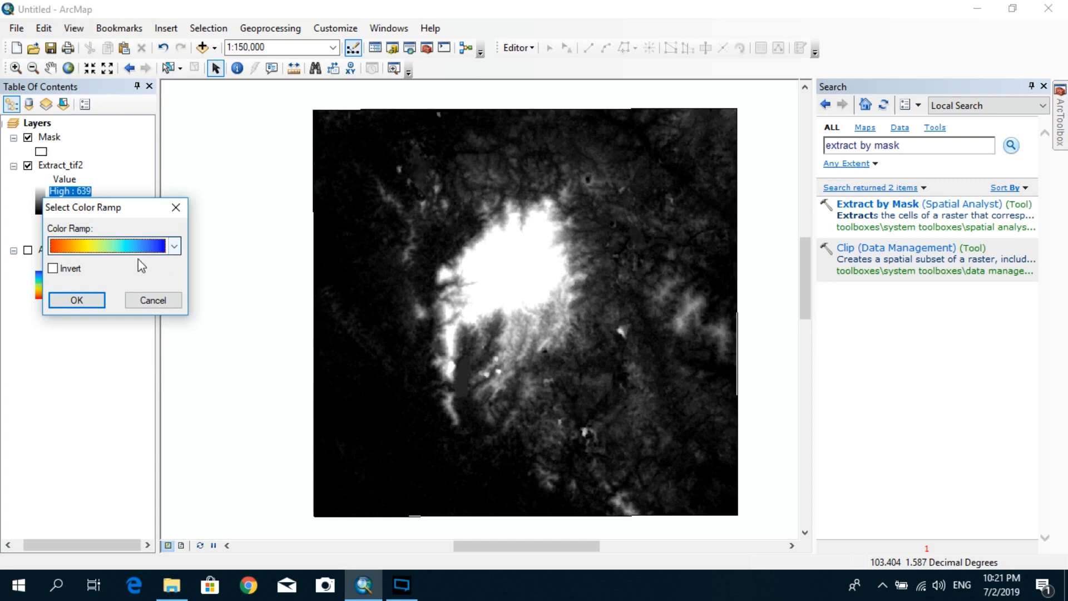
pyautogui.click(82, 299)
# - Remove the original ASTGTM2_N01E103_dem.tif layer from the map
pyautogui.moveTo(458, 360); pyautogui.dragTo(421, 359)
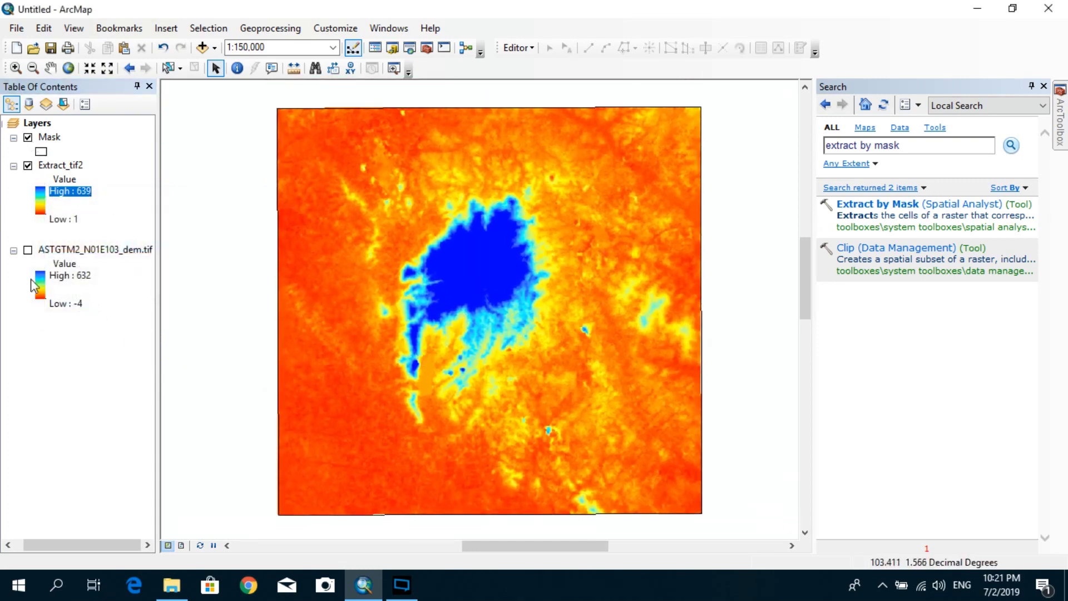
pyautogui.rightClick(81, 260)
pyautogui.click(120, 279)
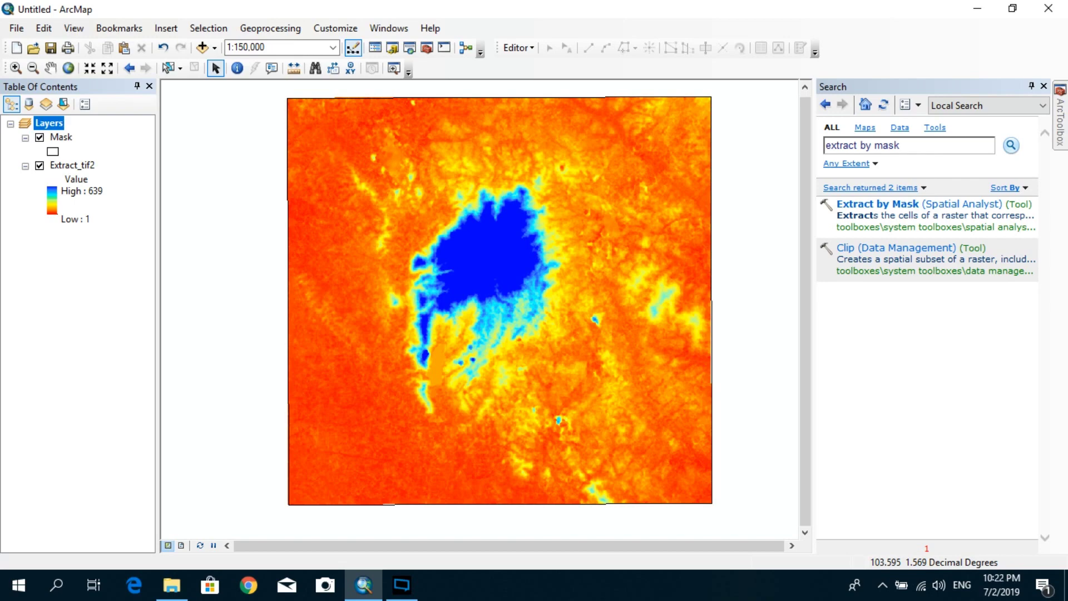
# - Search for "raster to contours" and open the Contour (Spatial Analyst) tool
pyautogui.tripleClick(932, 145)
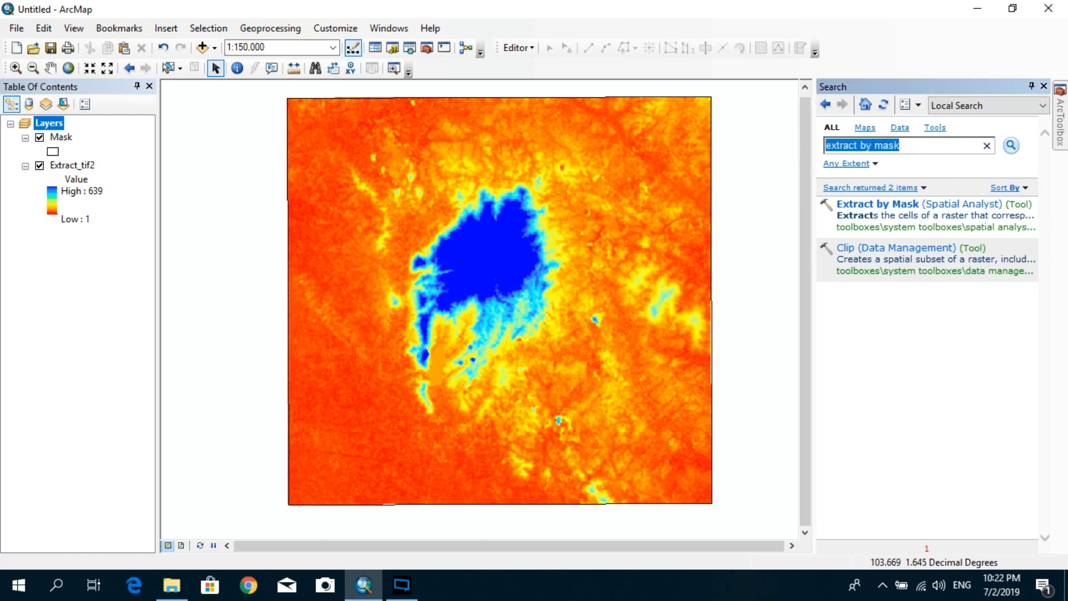
pyautogui.write('raster to contours')
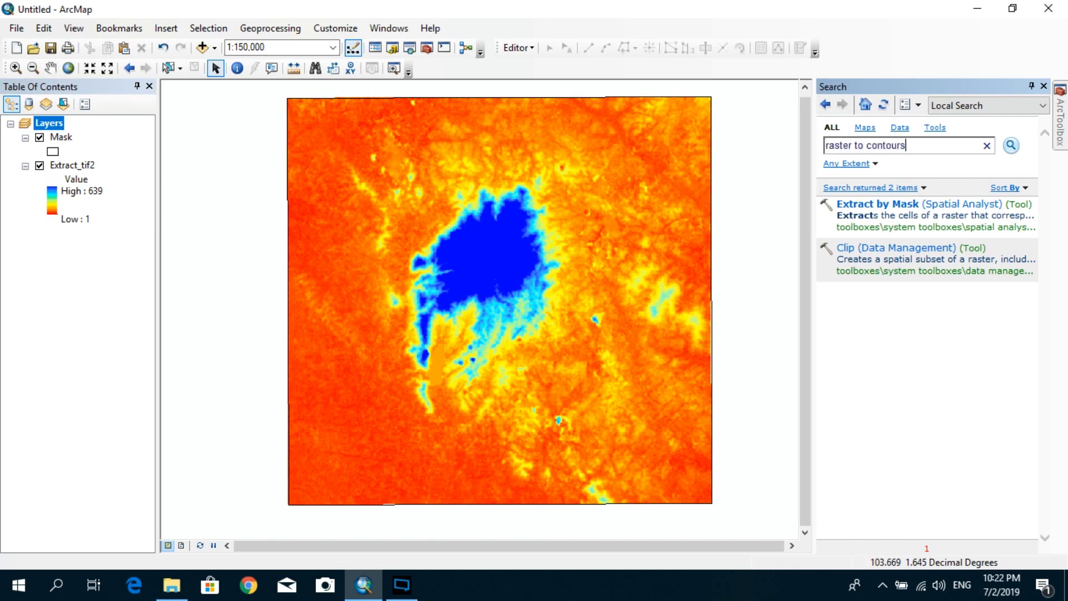
pyautogui.press('Return')
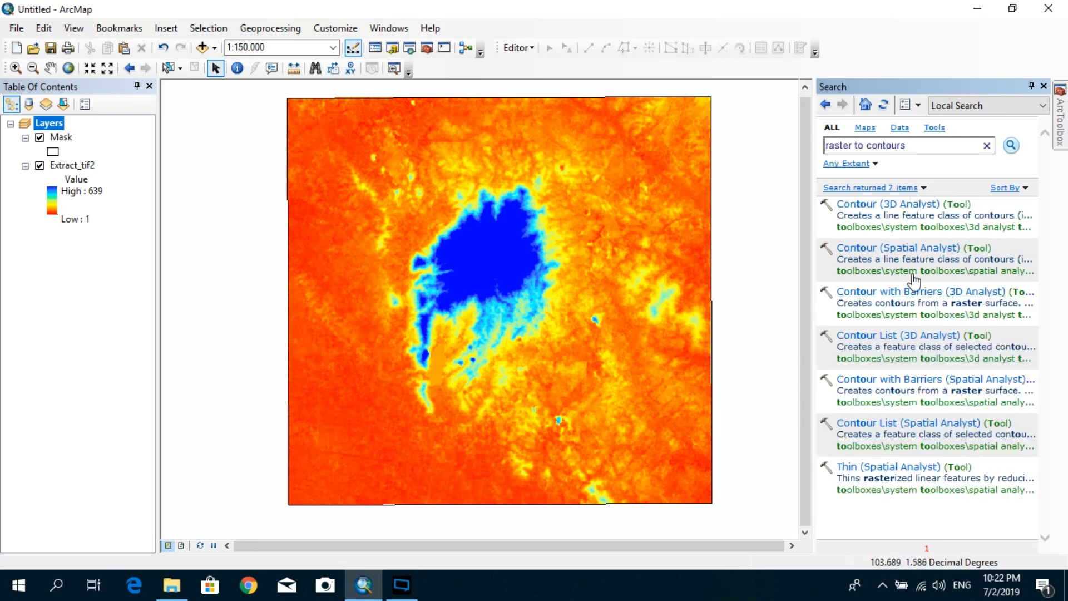
pyautogui.click(886, 251)
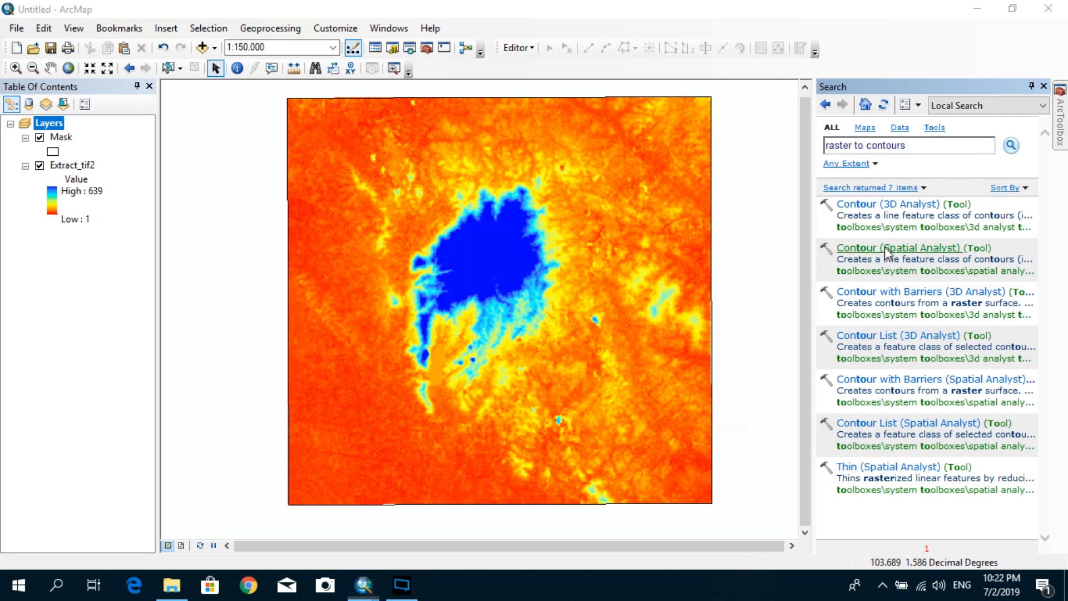
# - Run the Contour tool with Extract_tif2 as the input raster and a contour interval of 50
pyautogui.moveTo(589, 157); pyautogui.dragTo(684, 168)
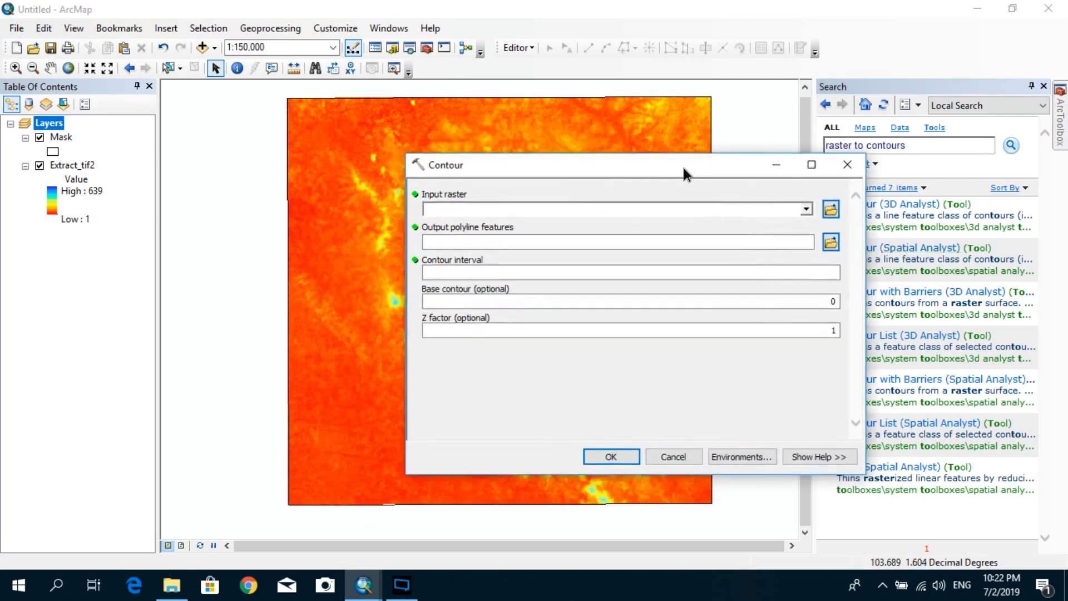
pyautogui.click(86, 167)
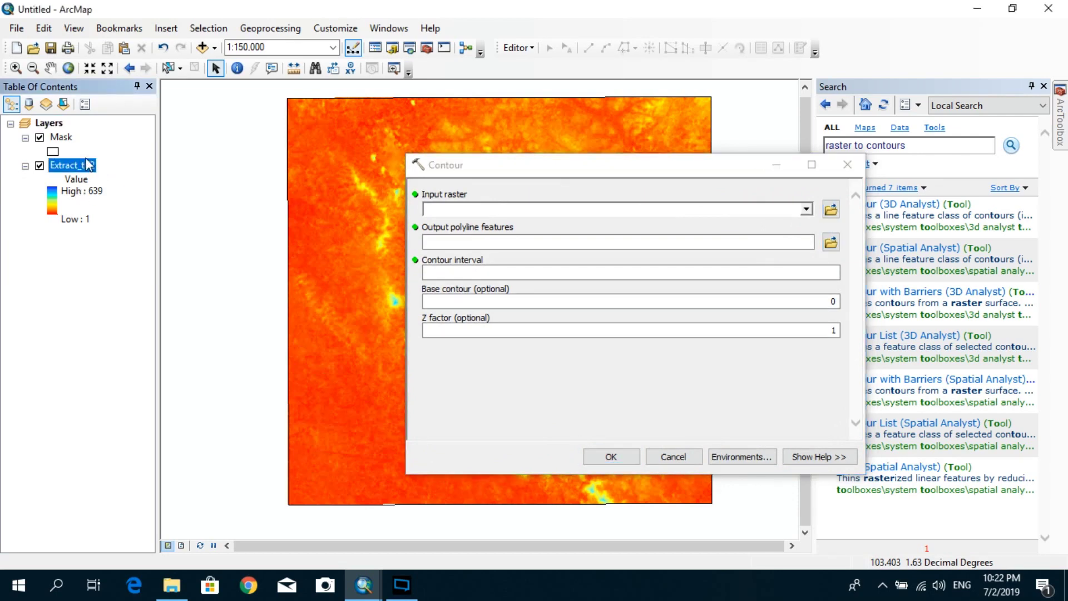
pyautogui.moveTo(86, 169); pyautogui.dragTo(491, 210)
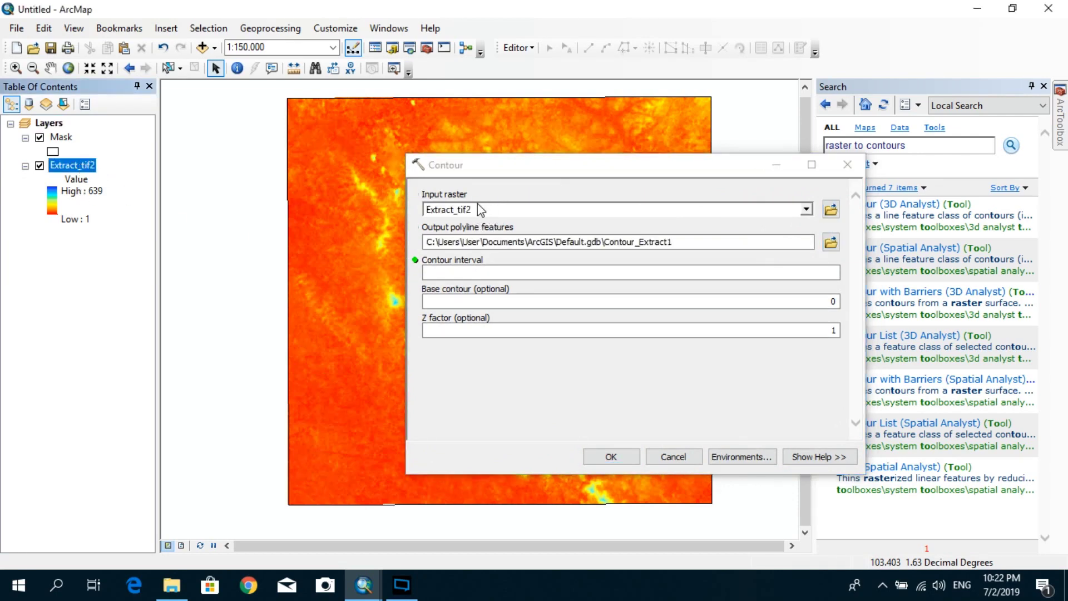
pyautogui.moveTo(580, 173); pyautogui.dragTo(722, 159)
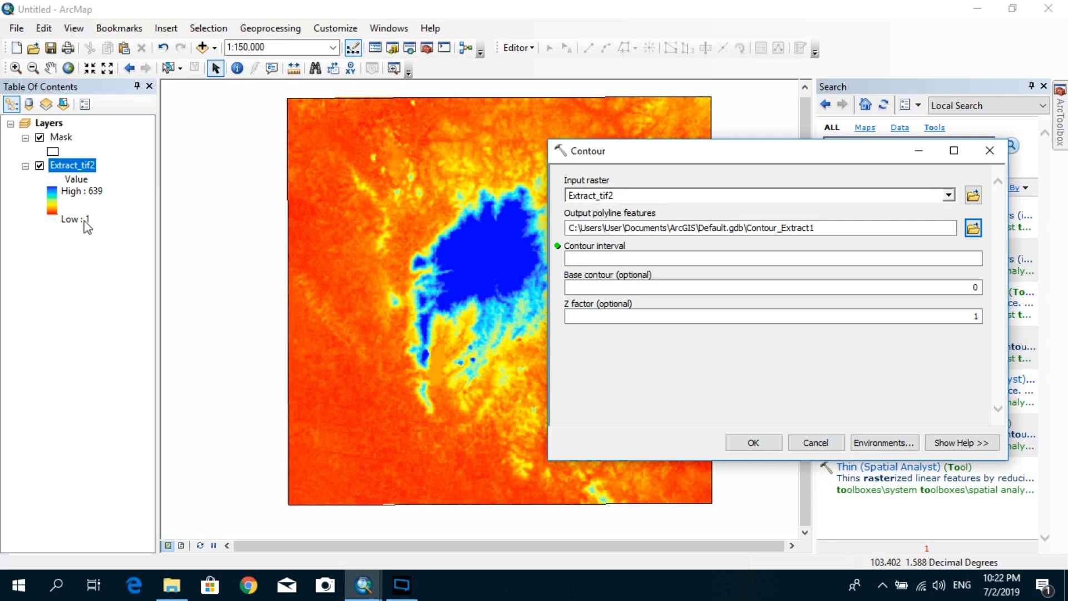
pyautogui.click(609, 258)
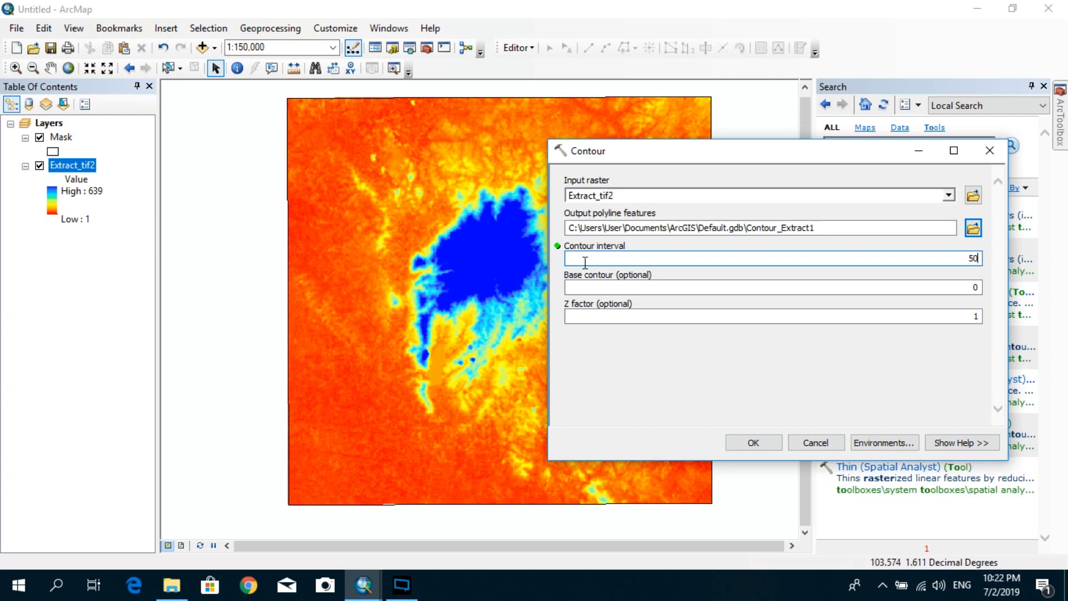
pyautogui.click(754, 442)
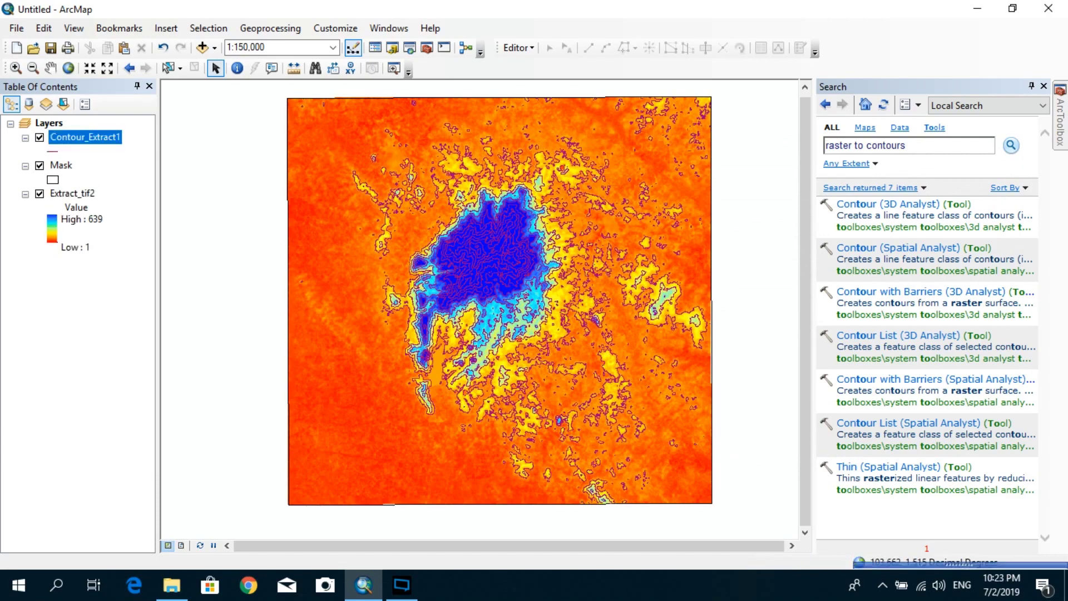
# - Hide the Extract_tif2 and Mask layers so only the contour lines are displayed
pyautogui.click(40, 194)
pyautogui.click(39, 165)
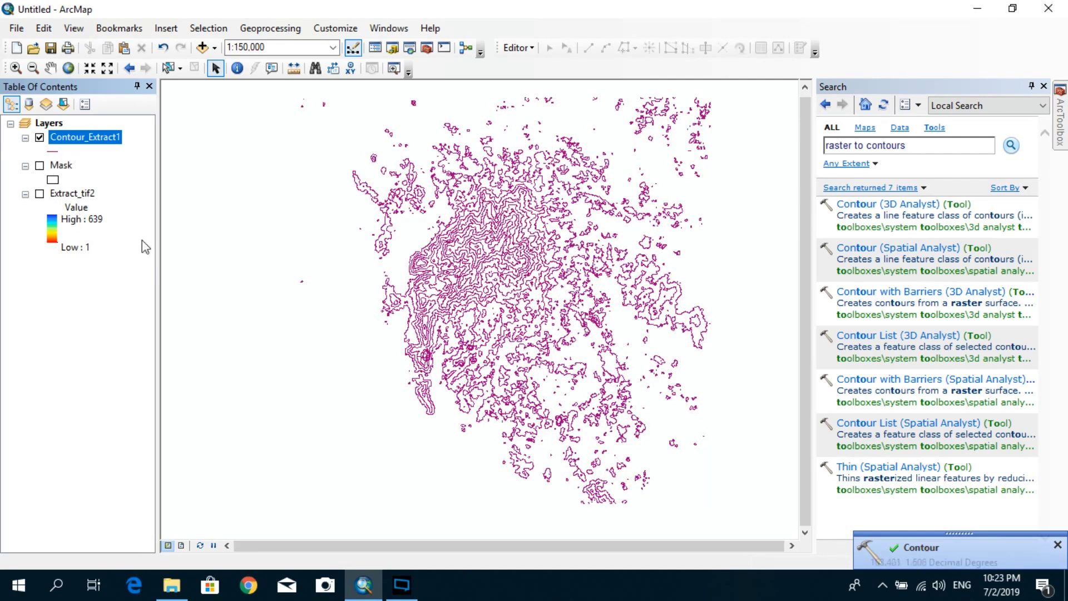
pyautogui.scroll(-3, 508, 269)
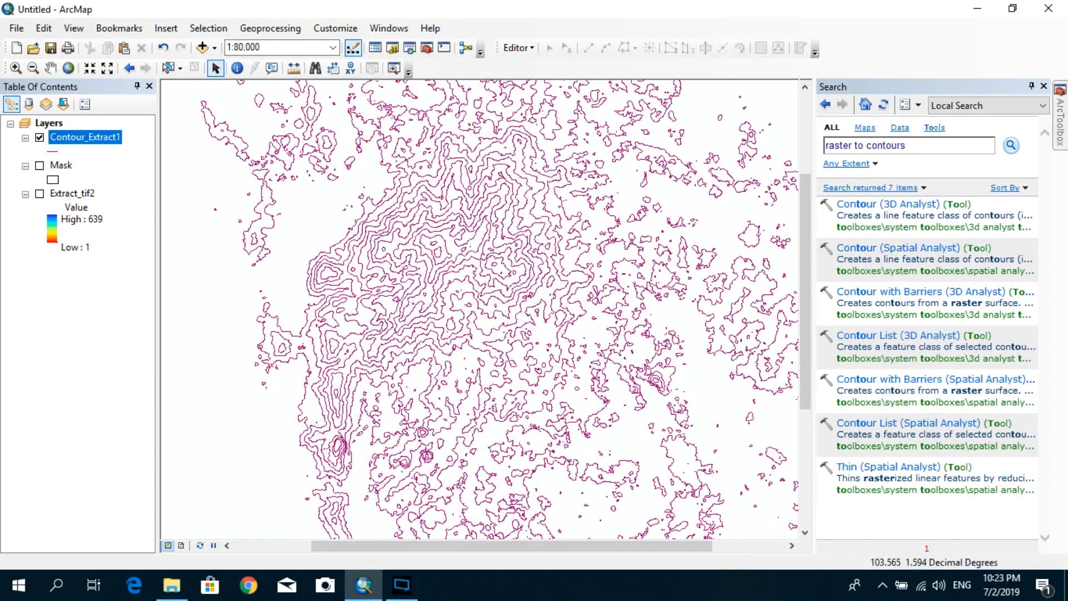
pyautogui.scroll(3, 459, 294)
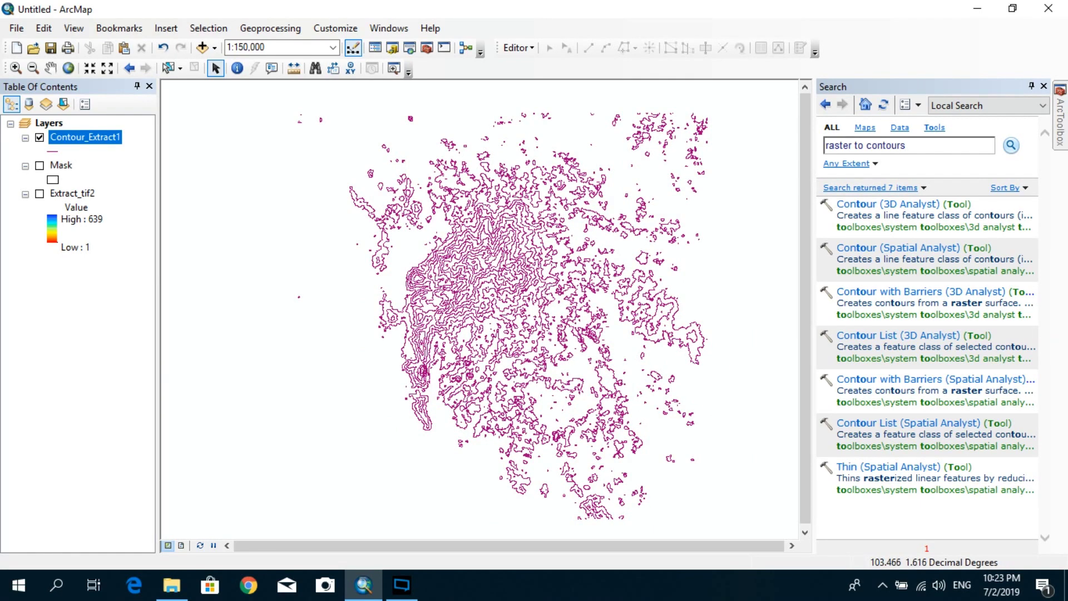
pyautogui.rightClick(96, 138)
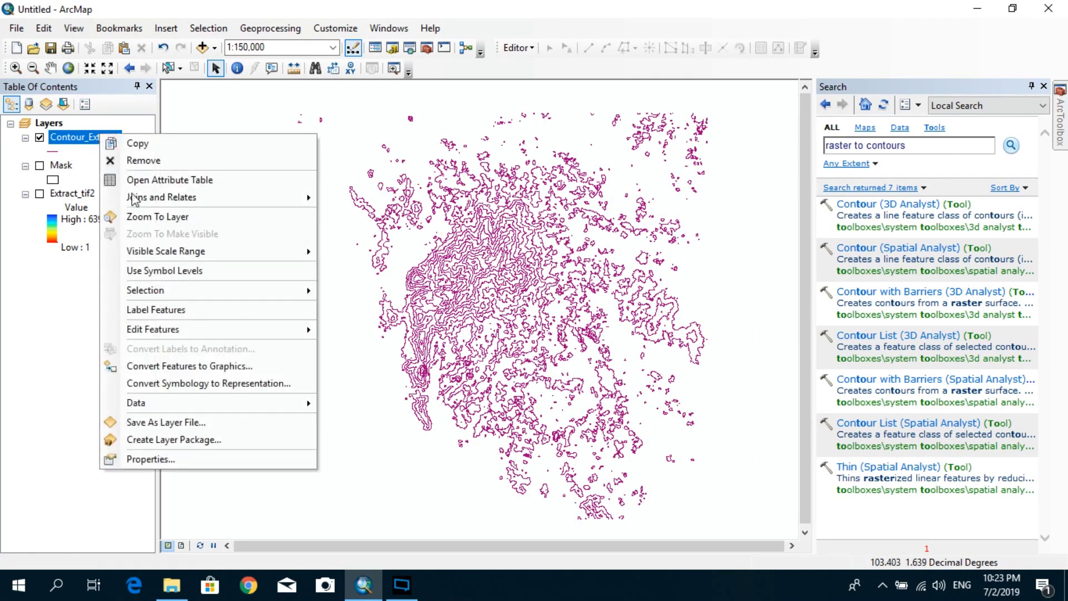
pyautogui.click(218, 455)
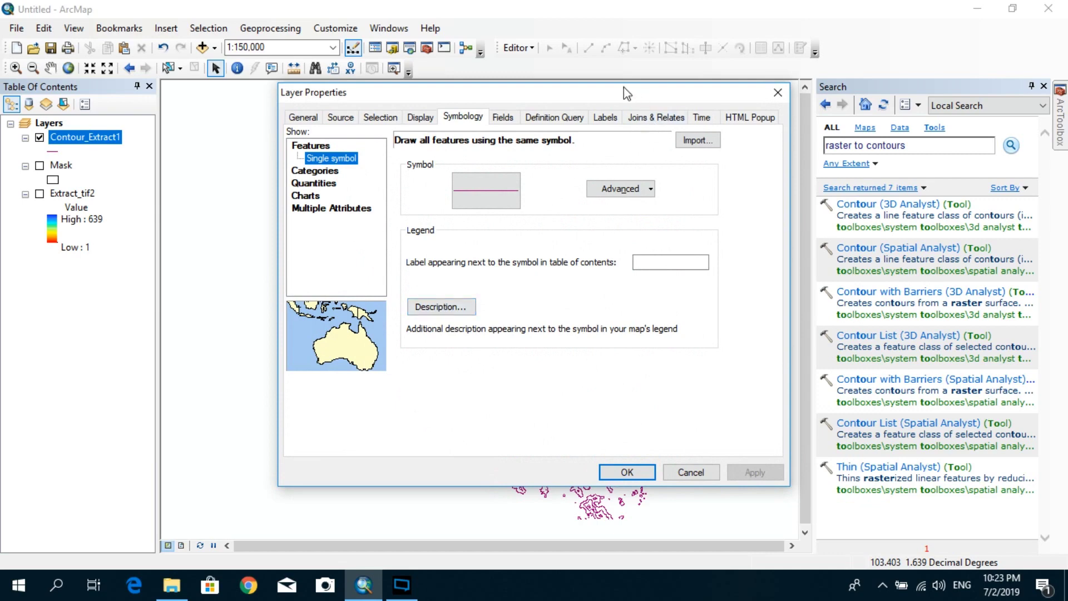
pyautogui.click(608, 117)
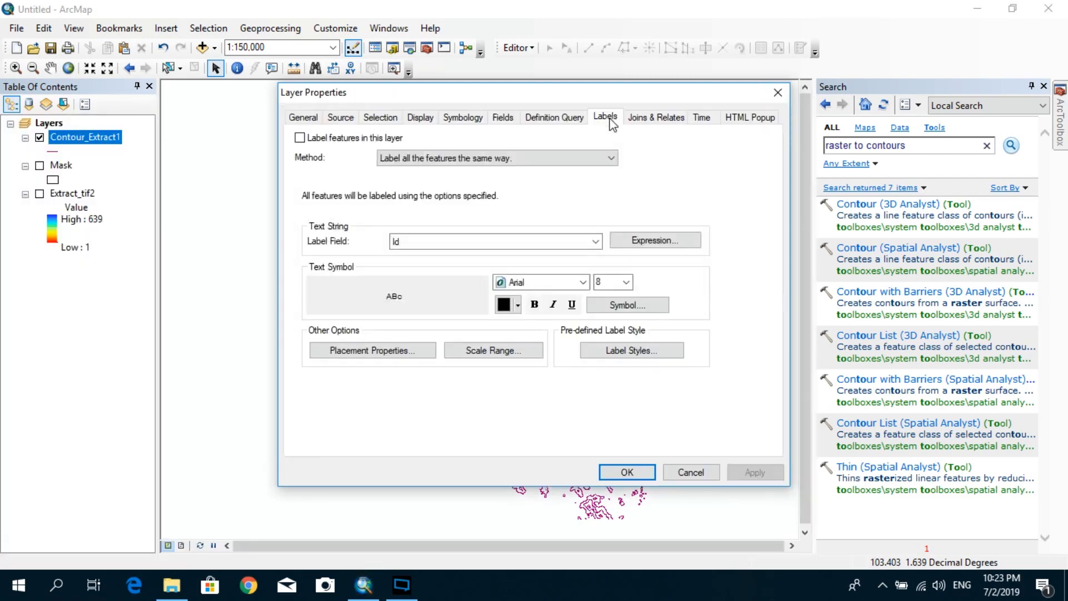
pyautogui.click(777, 93)
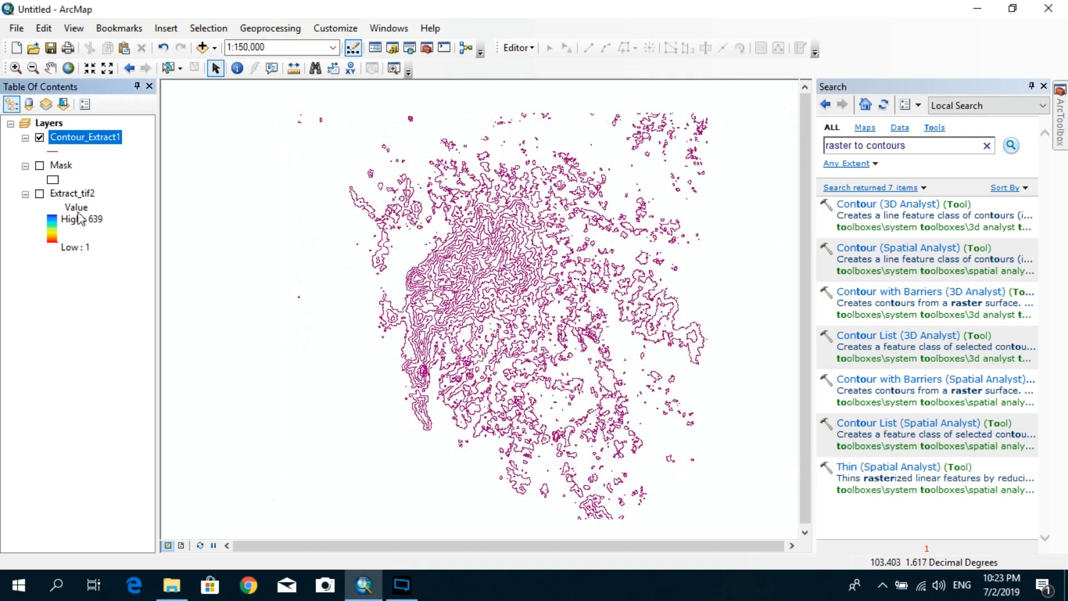
# - Examine the Contour field values throughout the attribute table of the Contour_Extract1 layer, and close the table
pyautogui.rightClick(84, 139)
pyautogui.click(158, 186)
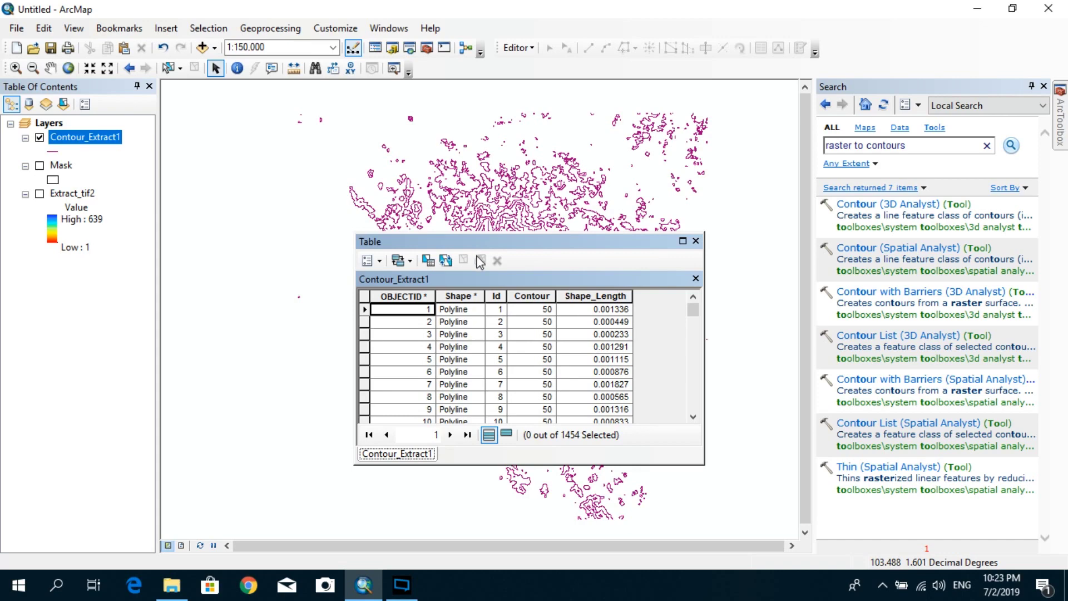
pyautogui.moveTo(479, 242); pyautogui.dragTo(159, 165)
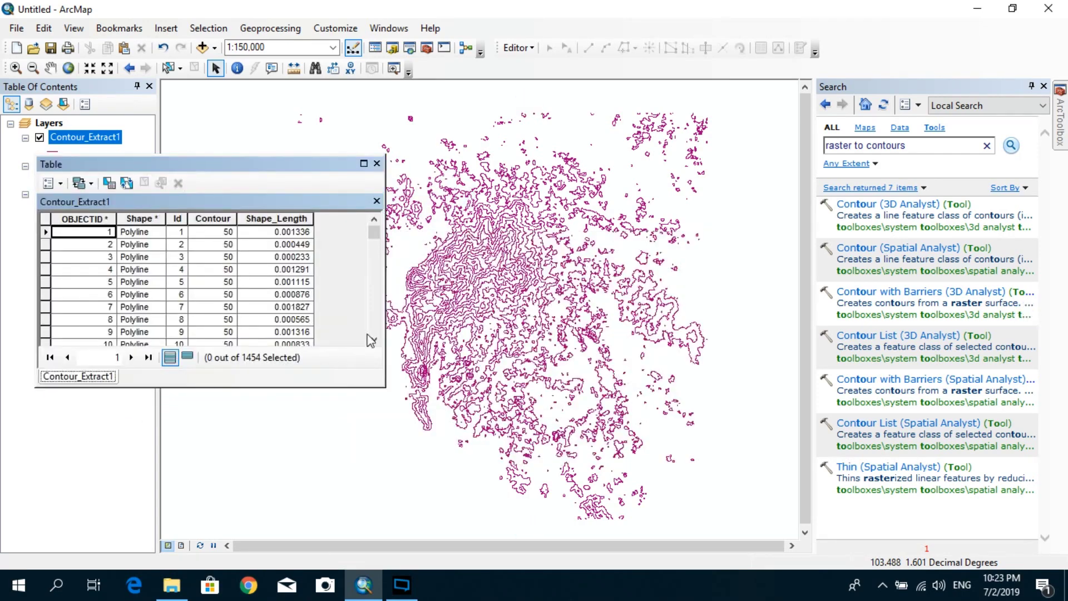
pyautogui.moveTo(374, 232); pyautogui.dragTo(358, 205)
pyautogui.moveTo(386, 388); pyautogui.dragTo(525, 524)
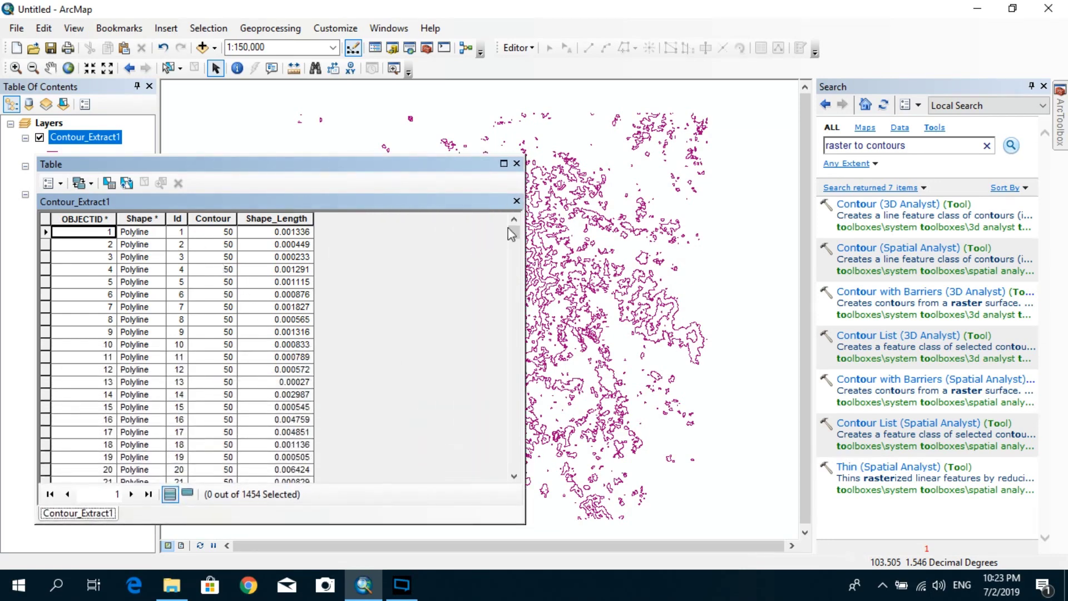
pyautogui.moveTo(514, 232); pyautogui.dragTo(523, 470)
pyautogui.click(215, 215)
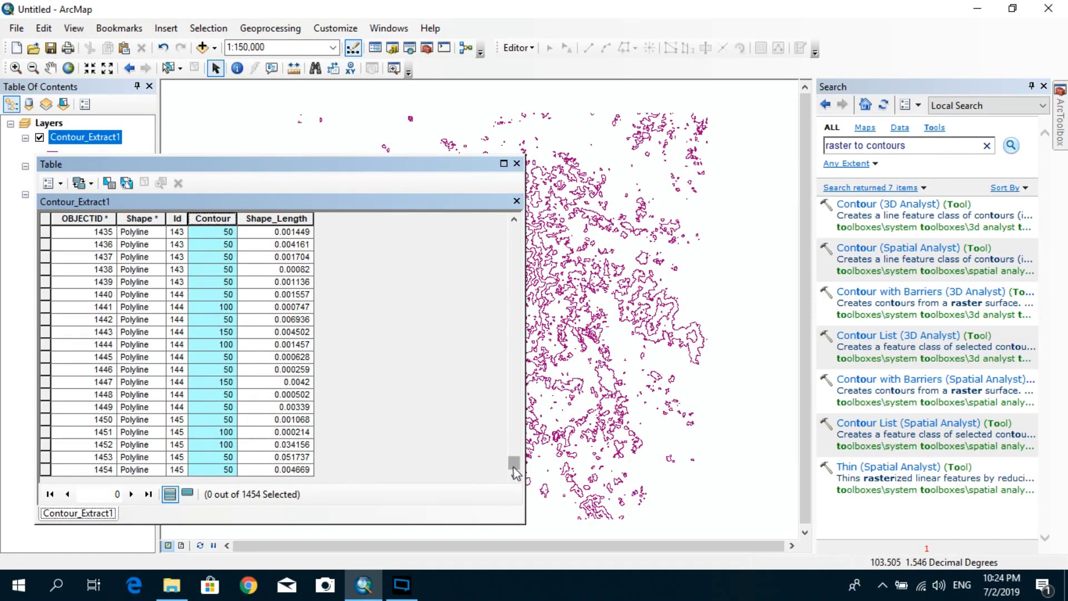
pyautogui.moveTo(516, 468); pyautogui.dragTo(501, 213)
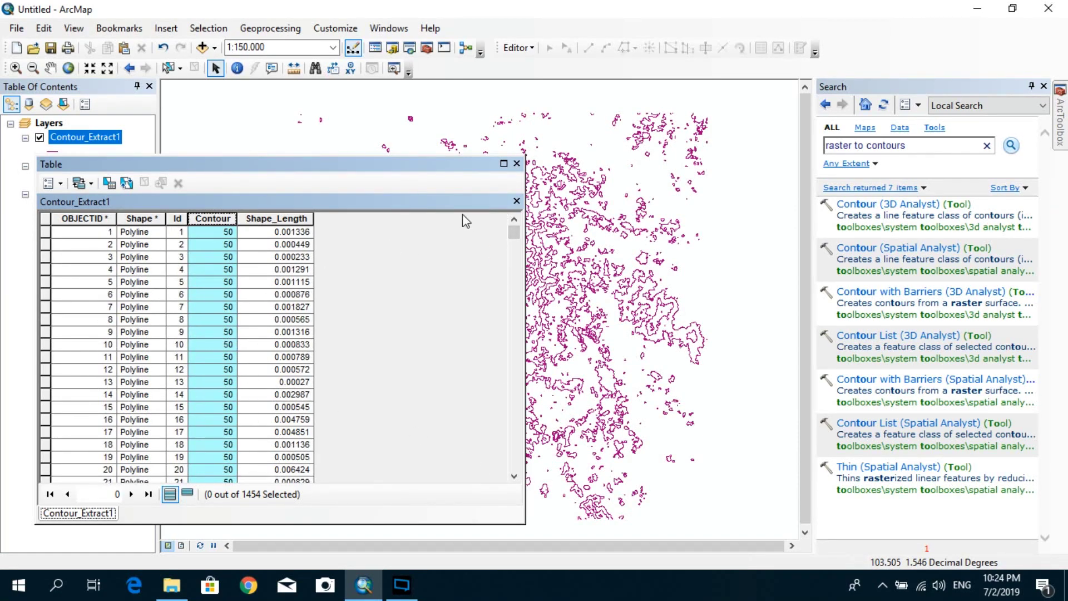
pyautogui.click(516, 163)
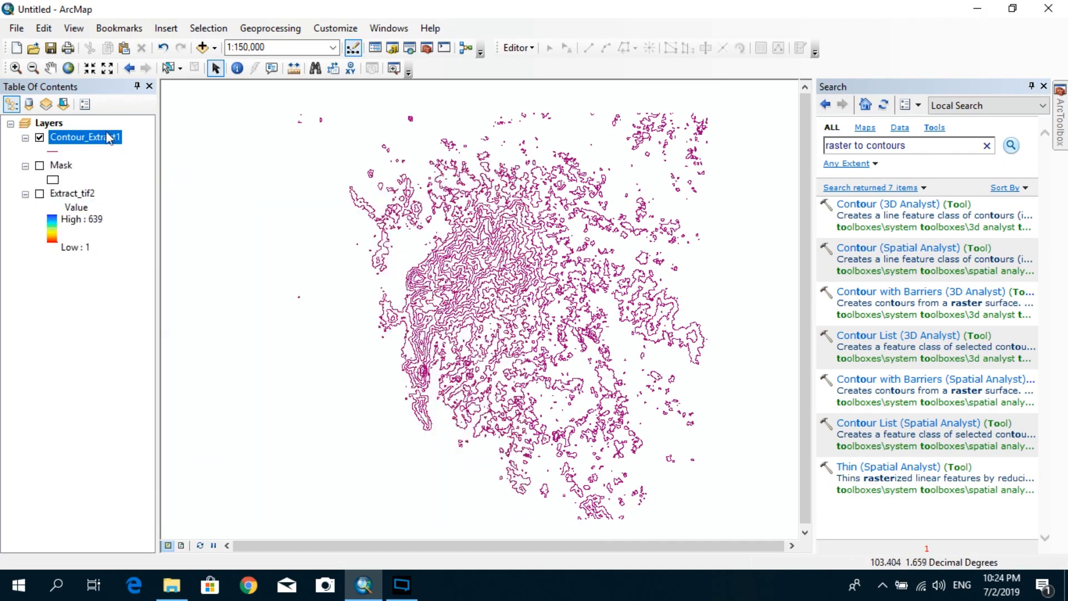
# - Turn on labels for the Contour_Extract1 layer, using Contour as the label field and bold text
pyautogui.rightClick(107, 138)
pyautogui.click(203, 462)
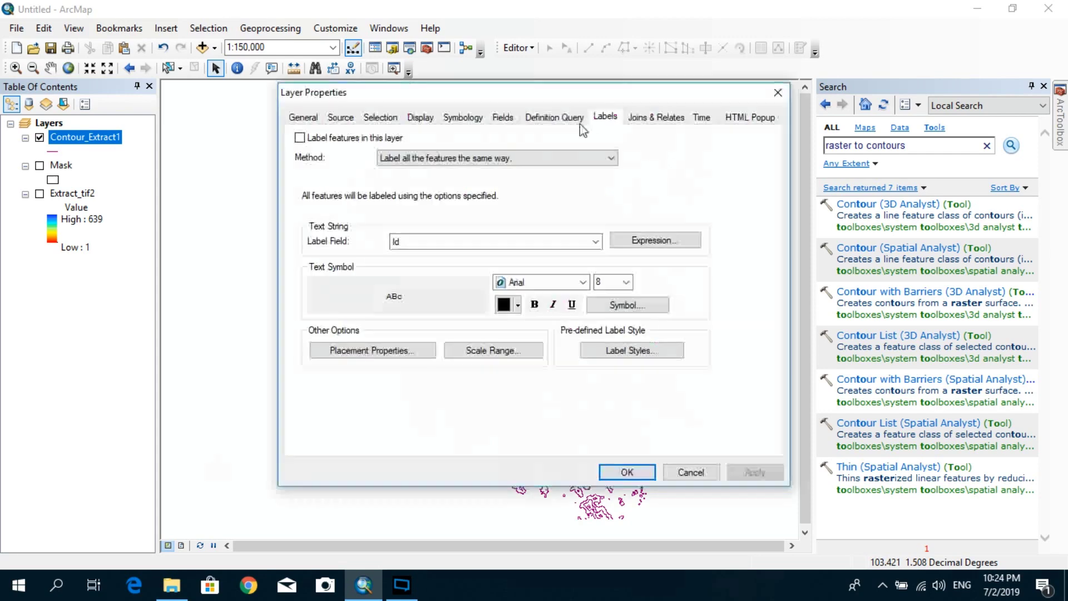
pyautogui.click(300, 138)
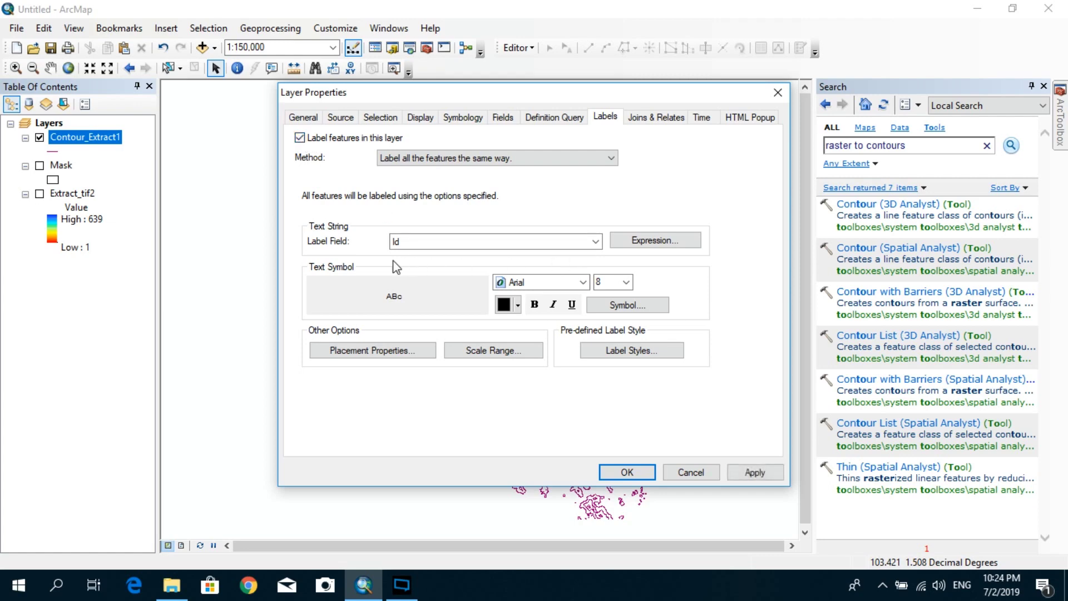
pyautogui.click(595, 242)
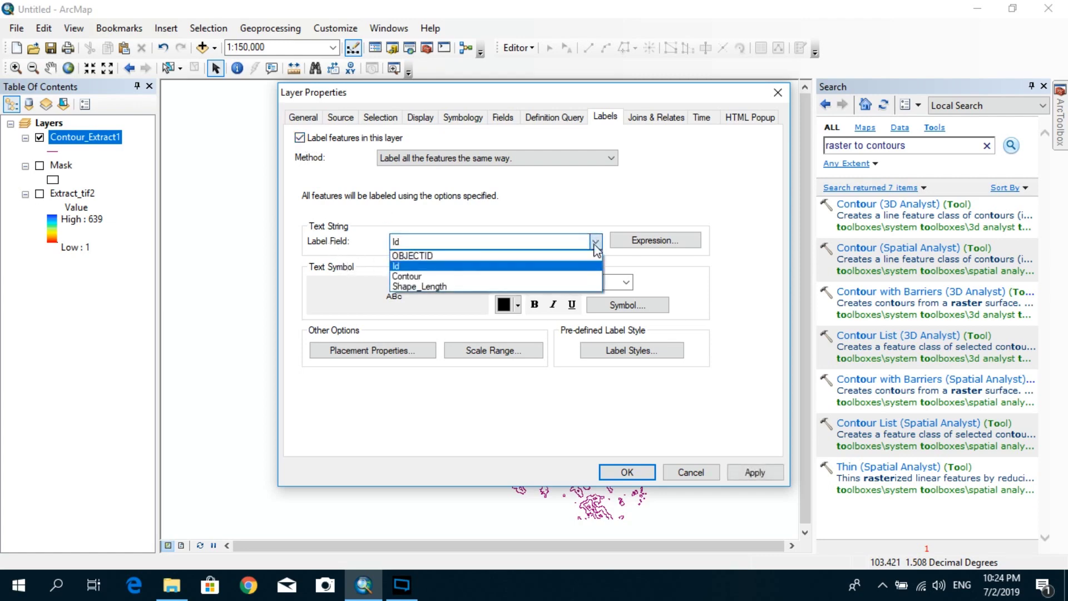
pyautogui.click(432, 273)
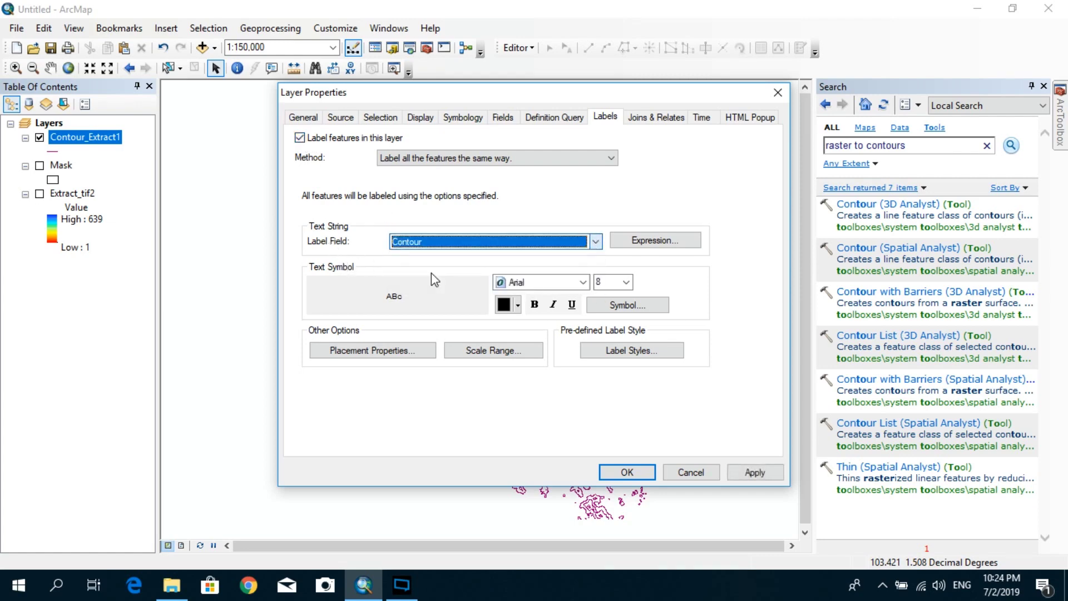
pyautogui.click(535, 304)
pyautogui.click(766, 474)
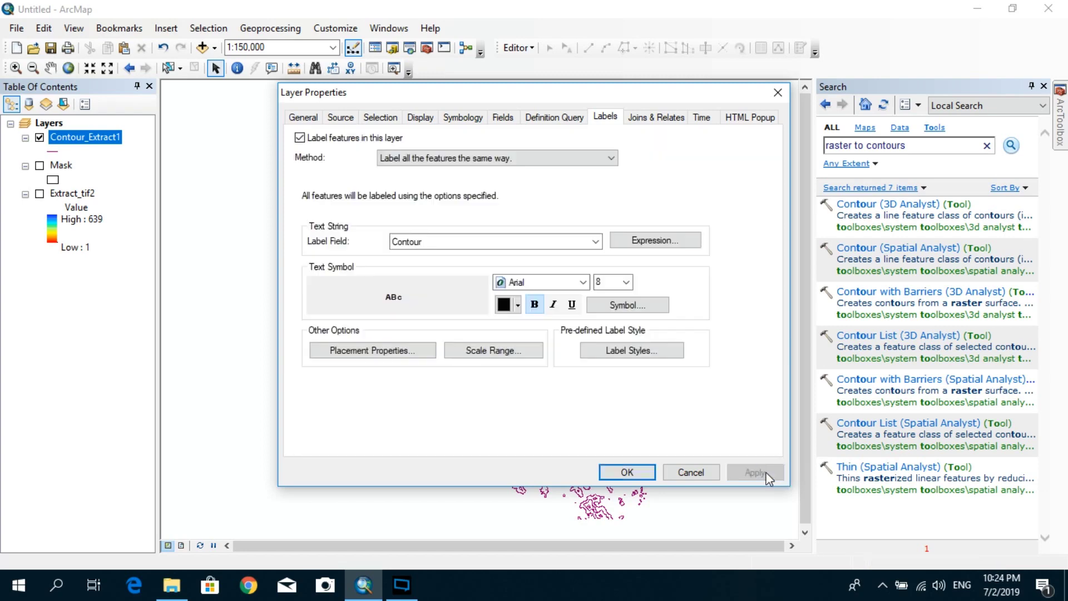
pyautogui.moveTo(627, 89); pyautogui.dragTo(335, 100)
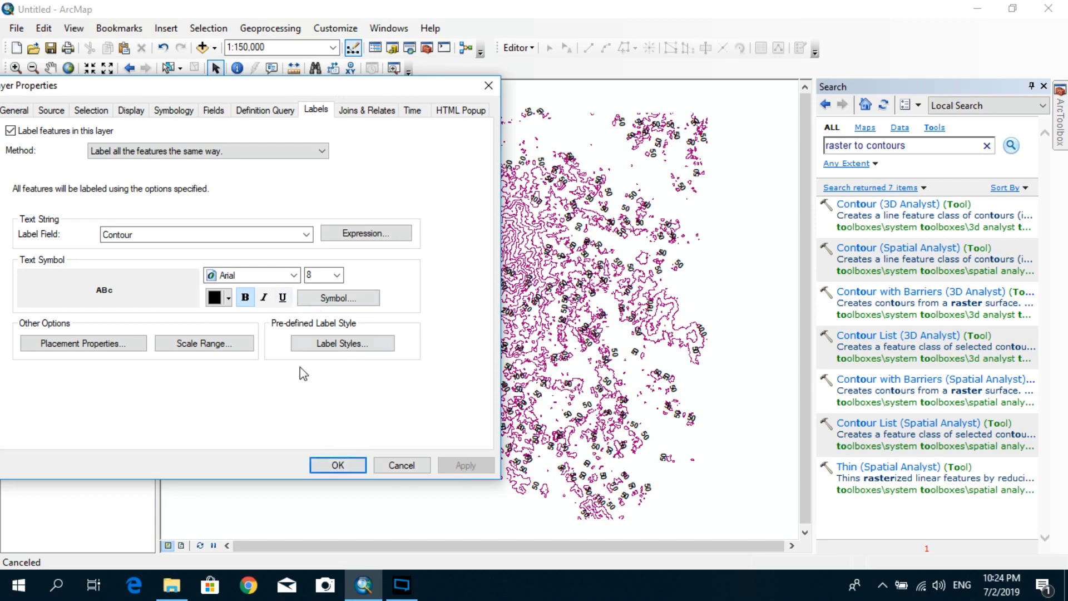
pyautogui.click(349, 466)
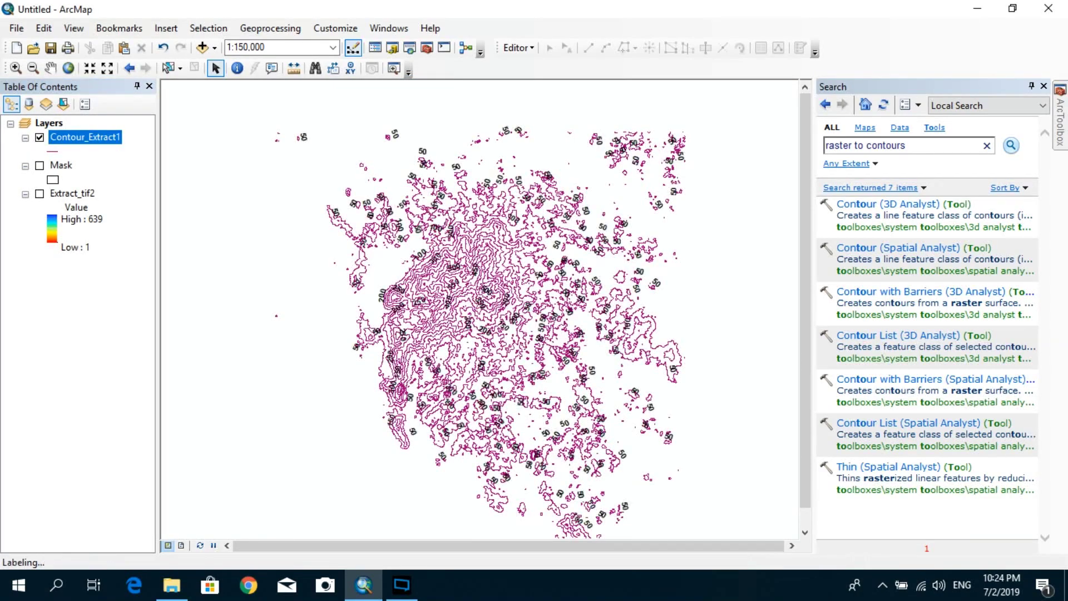
# - Examine the elevation labels along the contour lines at a closer map scale
pyautogui.scroll(1, 514, 317)
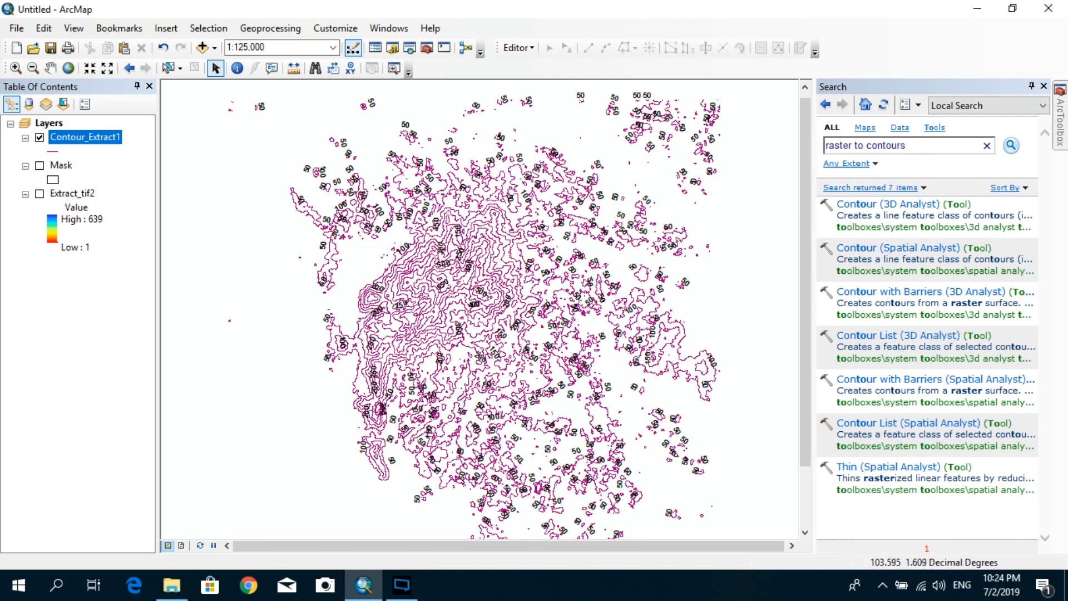
pyautogui.scroll(9, 472, 291)
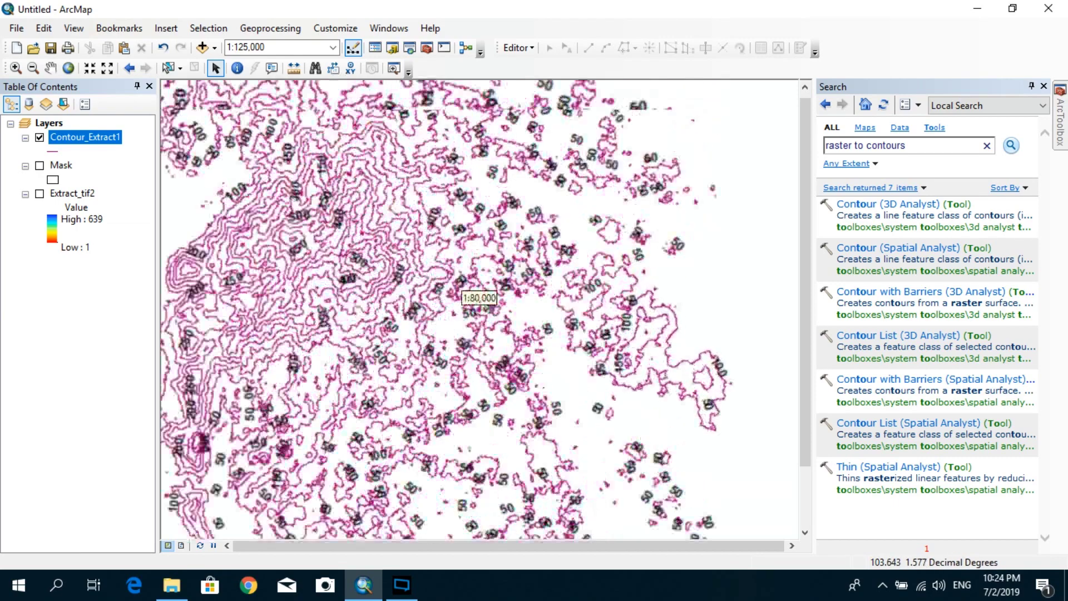
pyautogui.scroll(-3, 472, 291)
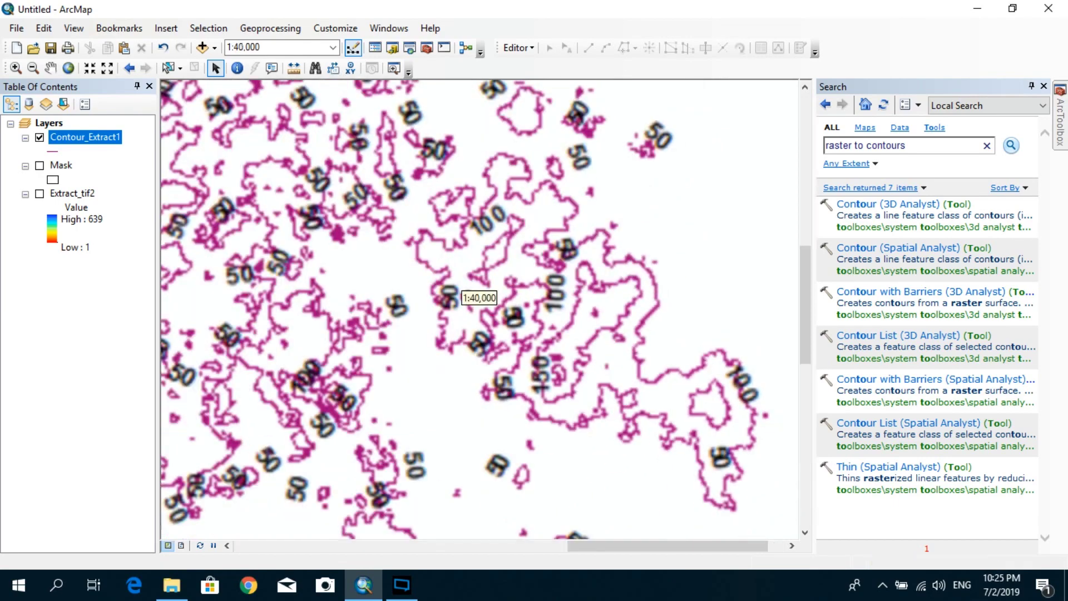
pyautogui.moveTo(668, 348); pyautogui.dragTo(564, 303)
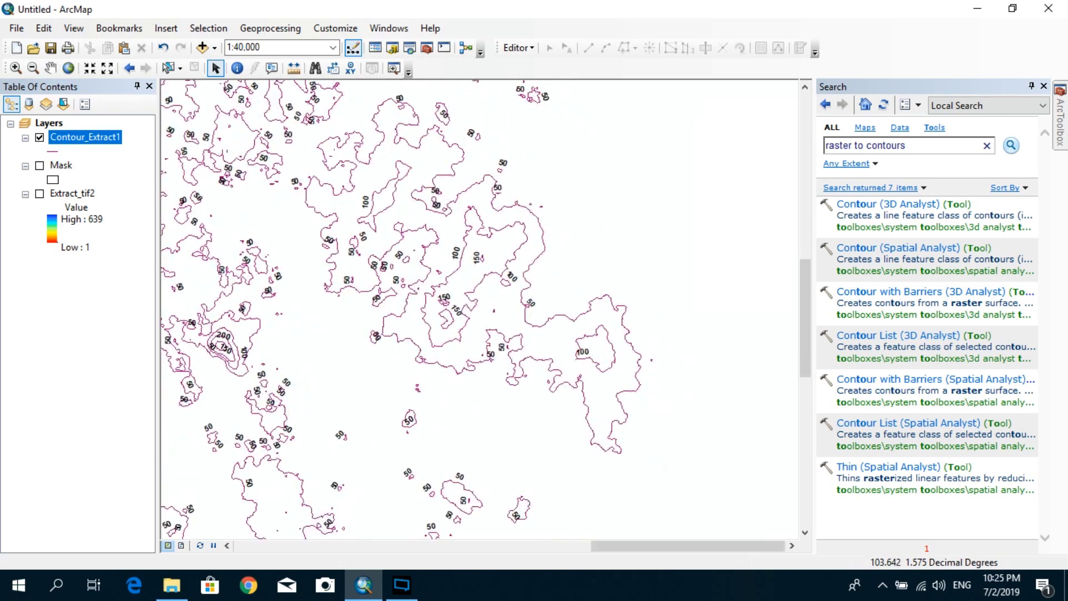